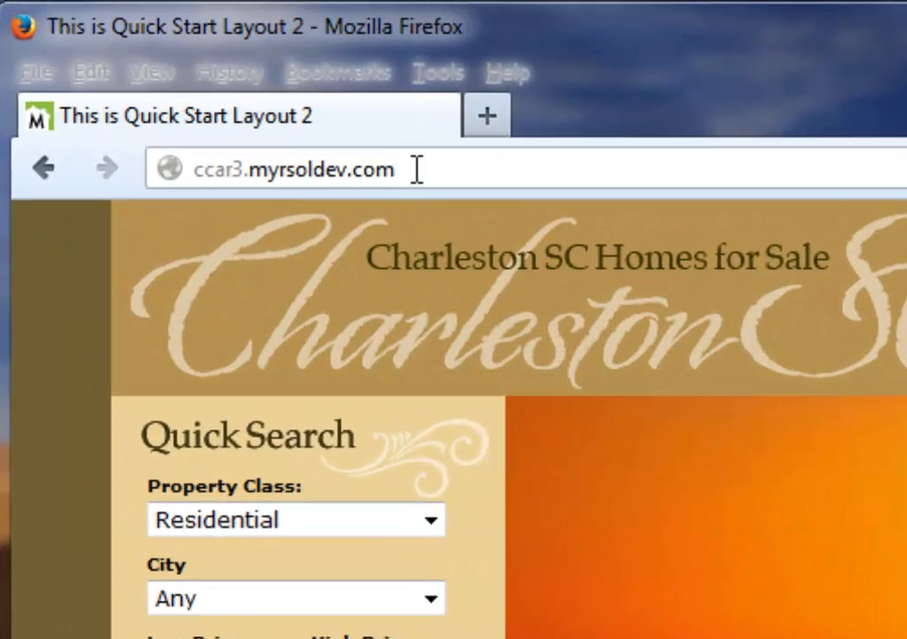
Append /admin to the site address to load the Myrsol CMS login page
left_click(429, 168)
left_click(433, 168)
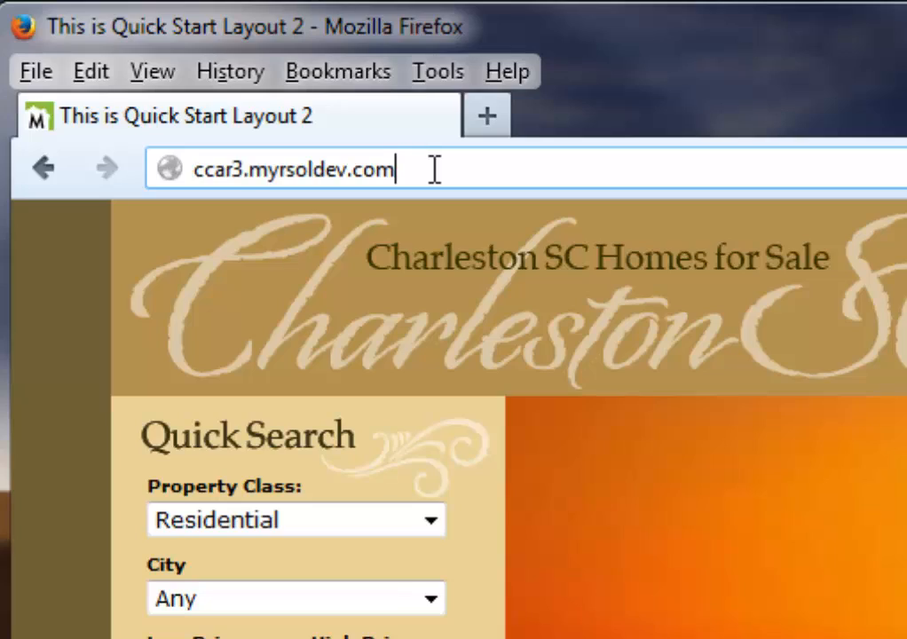
type("/admin")
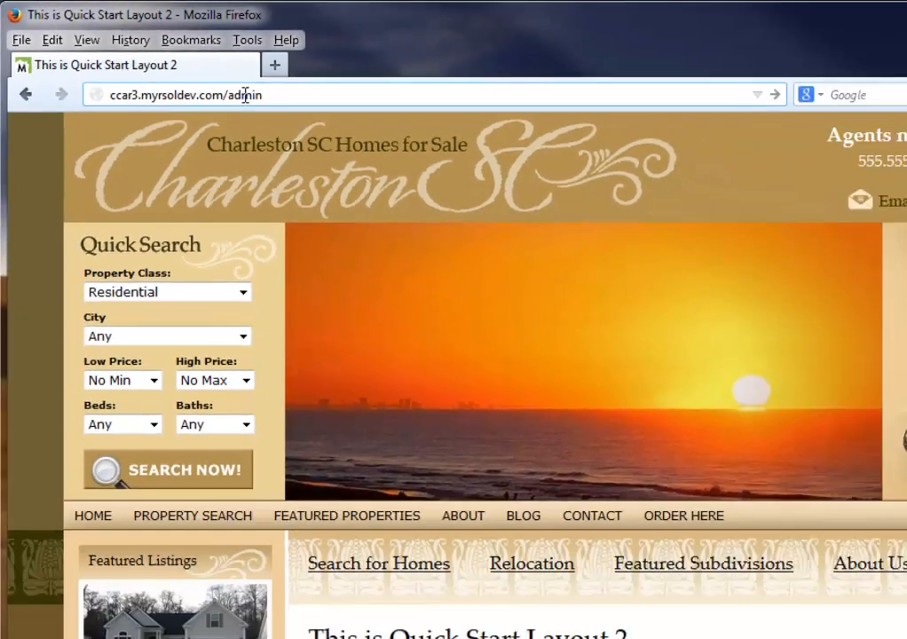
key("Return")
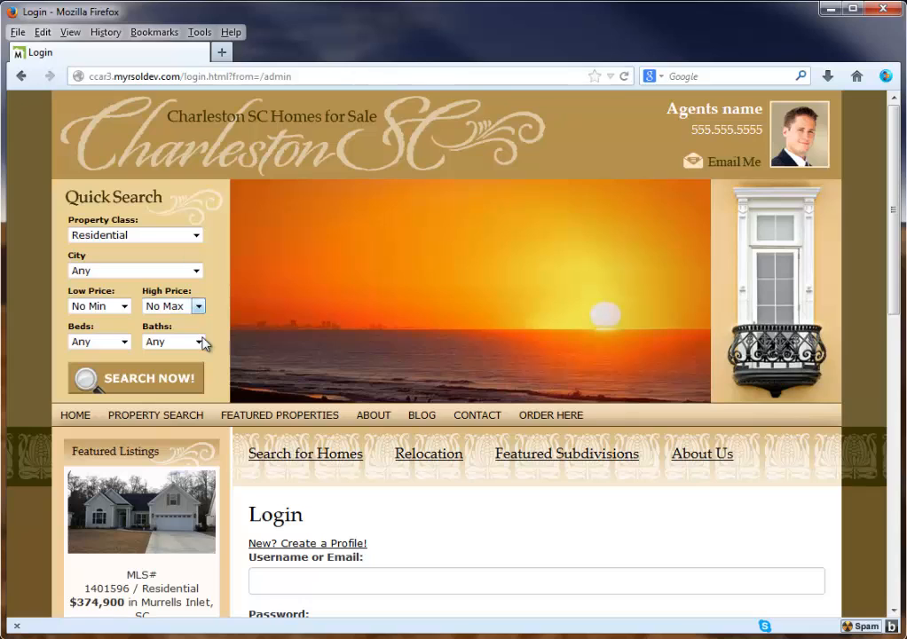
scroll(237, 369, "down", 5)
Log in to the backend with the admin username and password, with Remember Me ticked
left_click(292, 216)
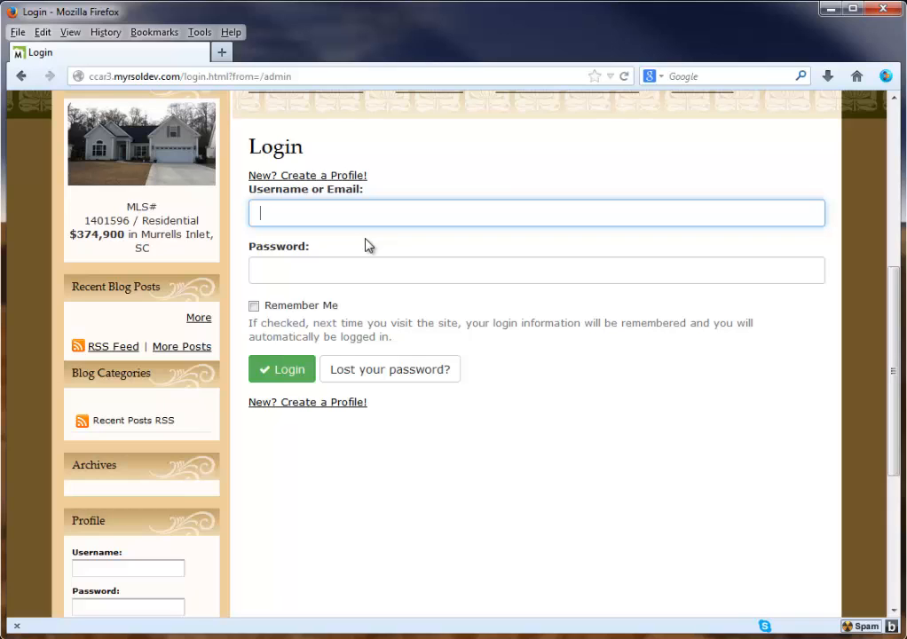
type("fitzxp")
key("Tab")
type("•••••••")
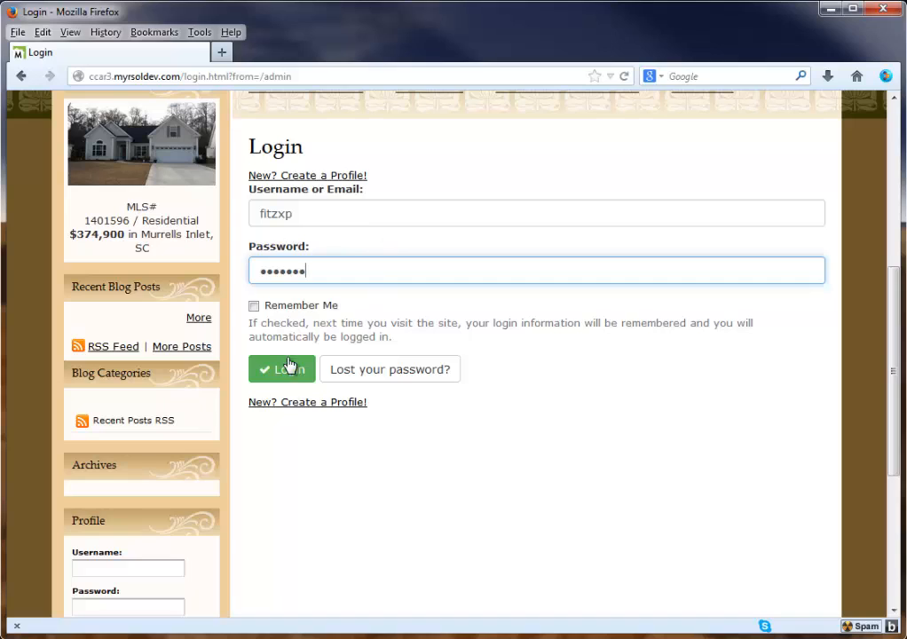
left_click(254, 306)
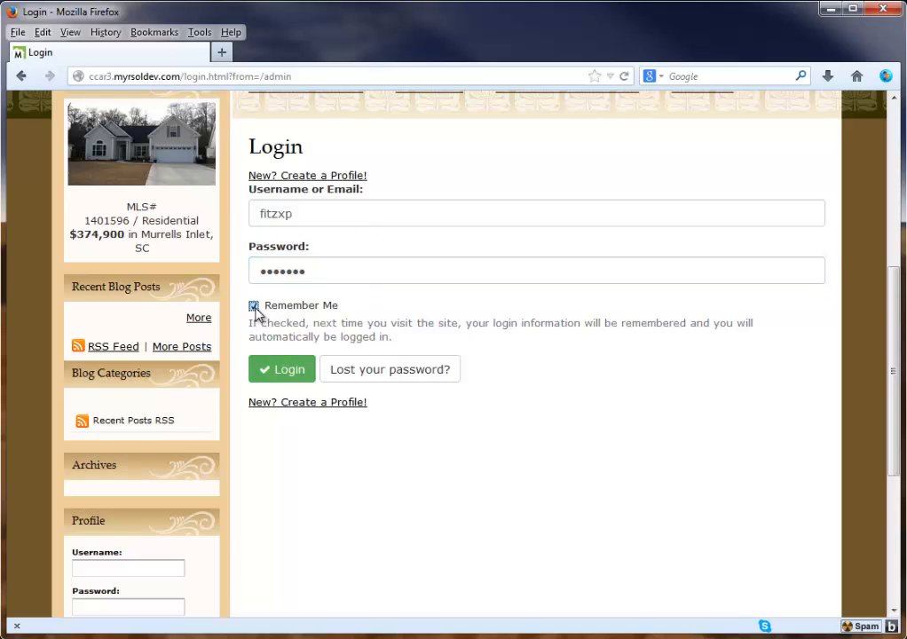
left_click(288, 377)
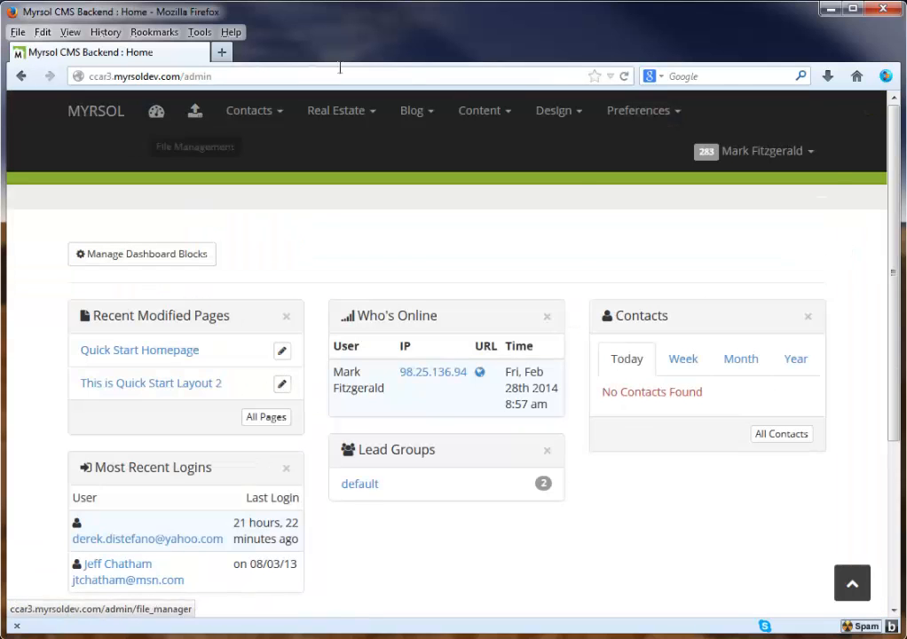
Open the Frontend site from the user menu in a new tab, then return to the Backend tab
left_click(769, 158)
left_click(744, 197)
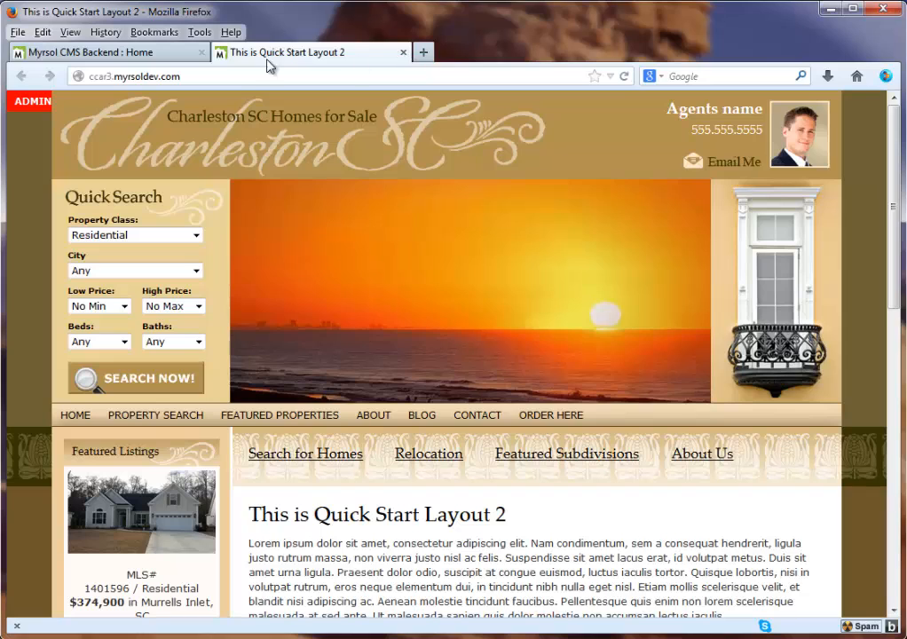
left_click(149, 57)
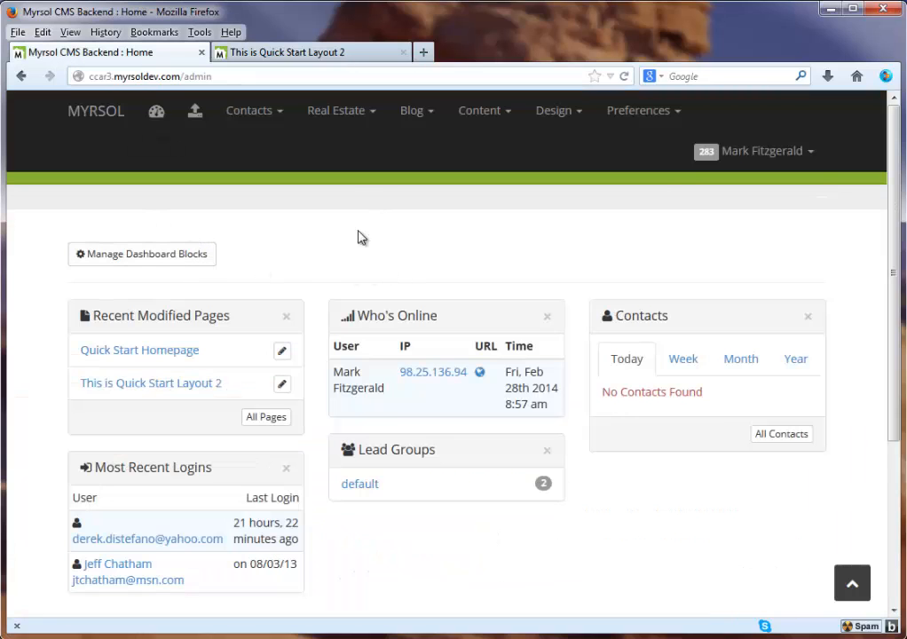
Go to Preferences > Settings and show the Email preferences
mouse_move(713, 133)
mouse_move(644, 110)
left_click(638, 154)
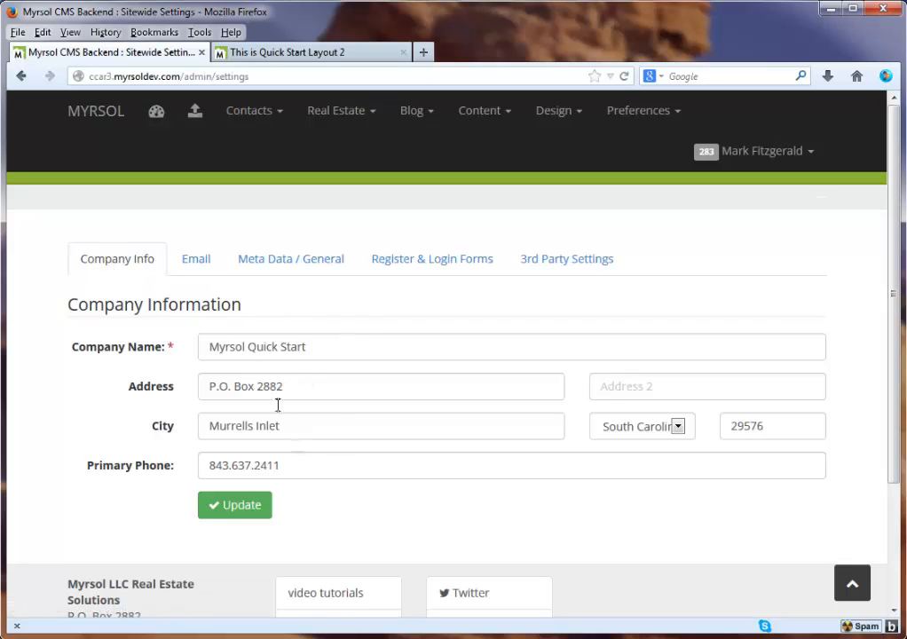
left_click(199, 261)
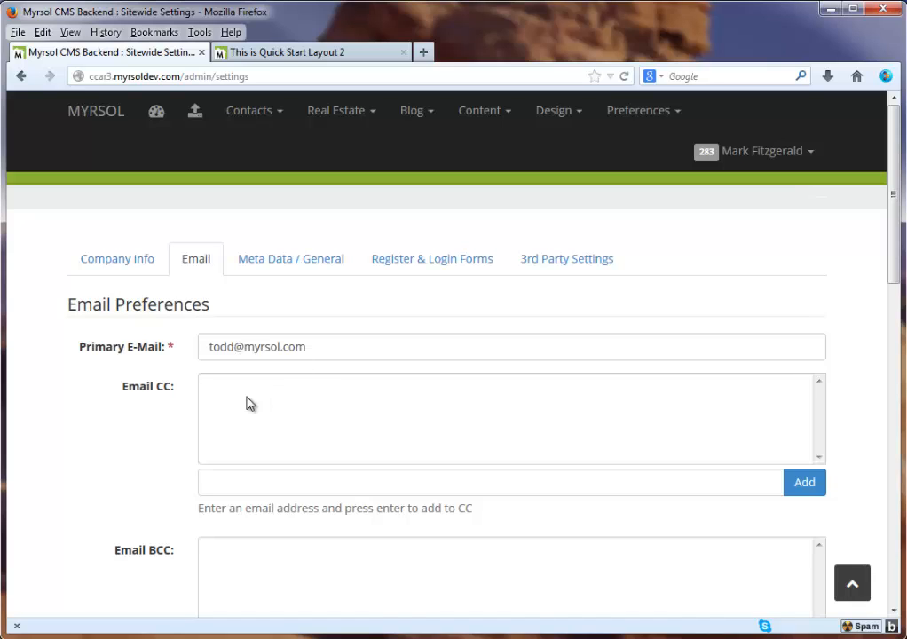
left_click(223, 483)
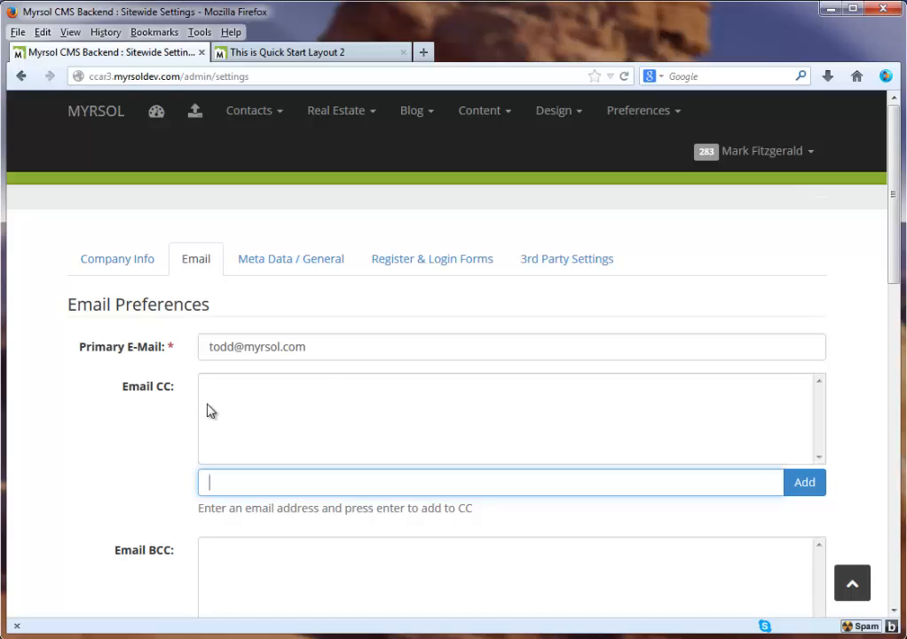
left_click(814, 486)
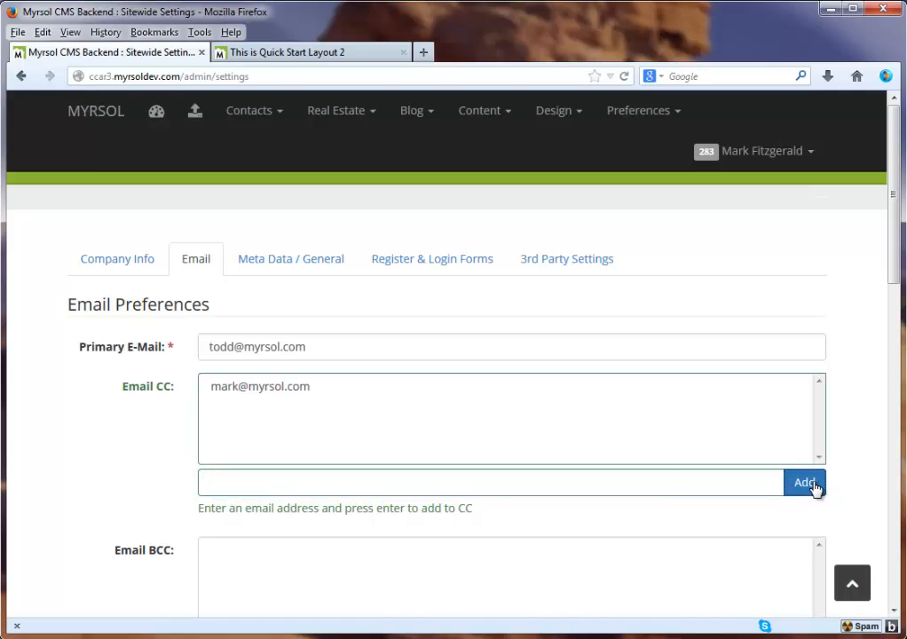
left_click(269, 388)
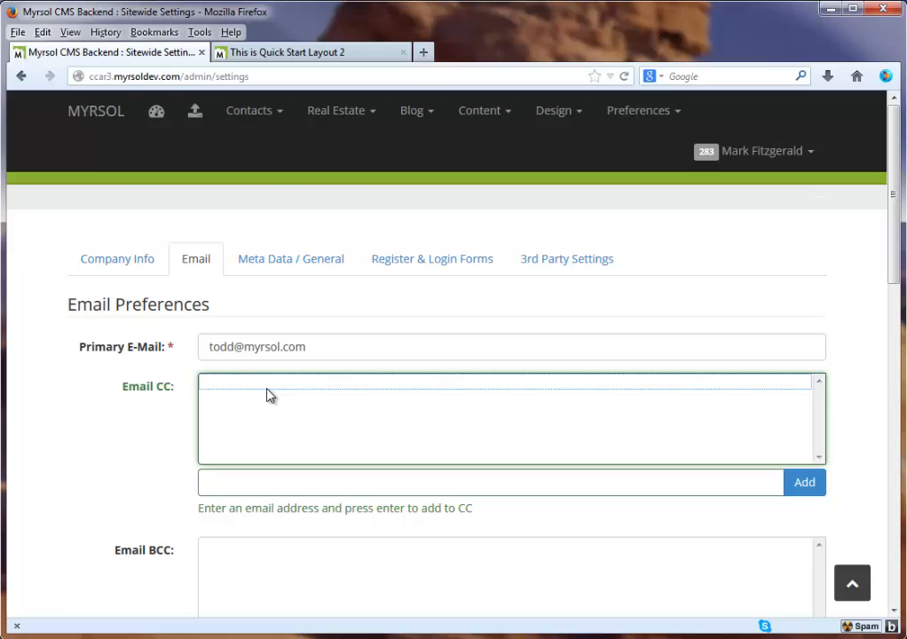
scroll(102, 428, "down", 3)
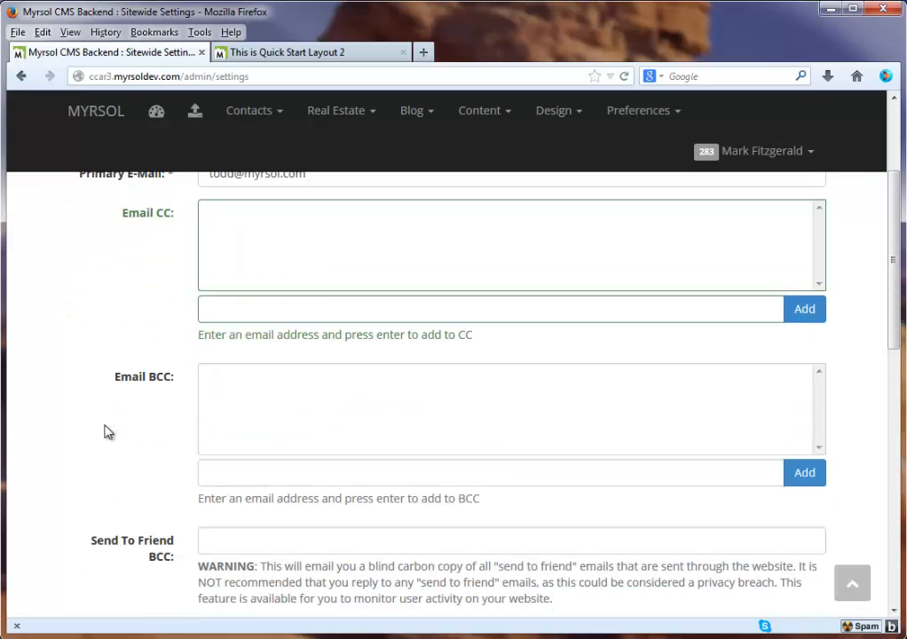
left_click(255, 373)
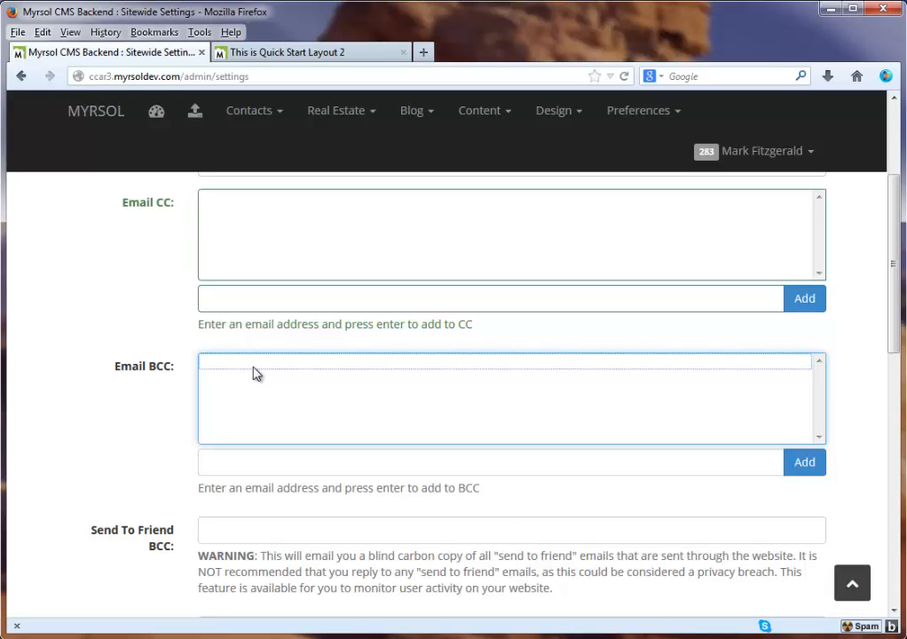
scroll(250, 374, "down", 2)
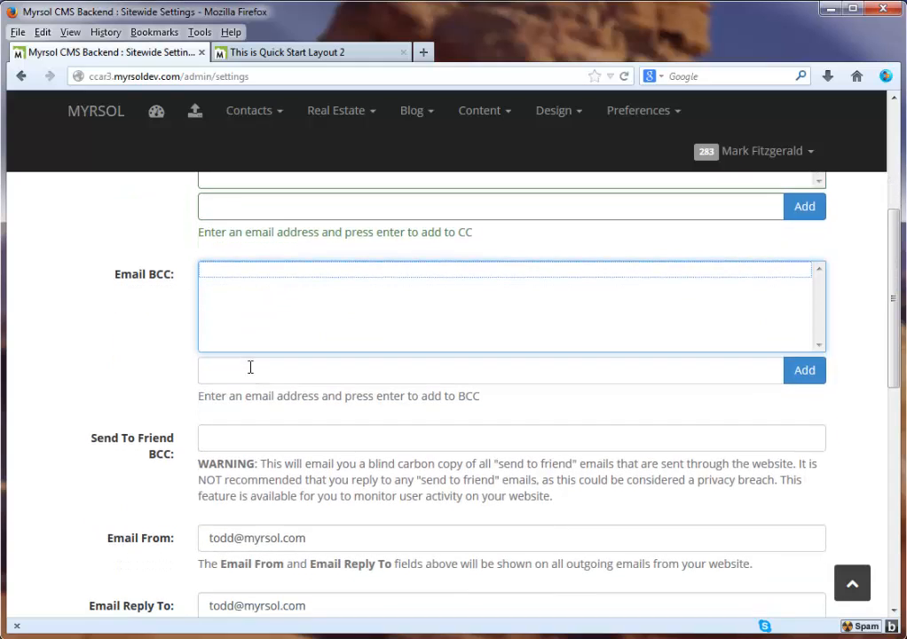
scroll(251, 366, "down", 2)
left_click(243, 345)
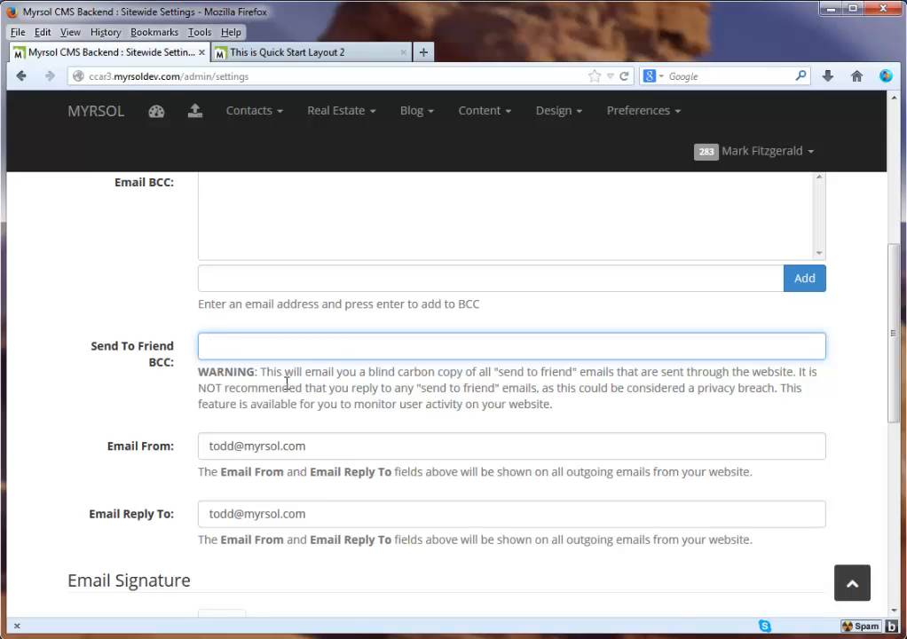
scroll(284, 399, "down", 1)
scroll(284, 402, "down", 1)
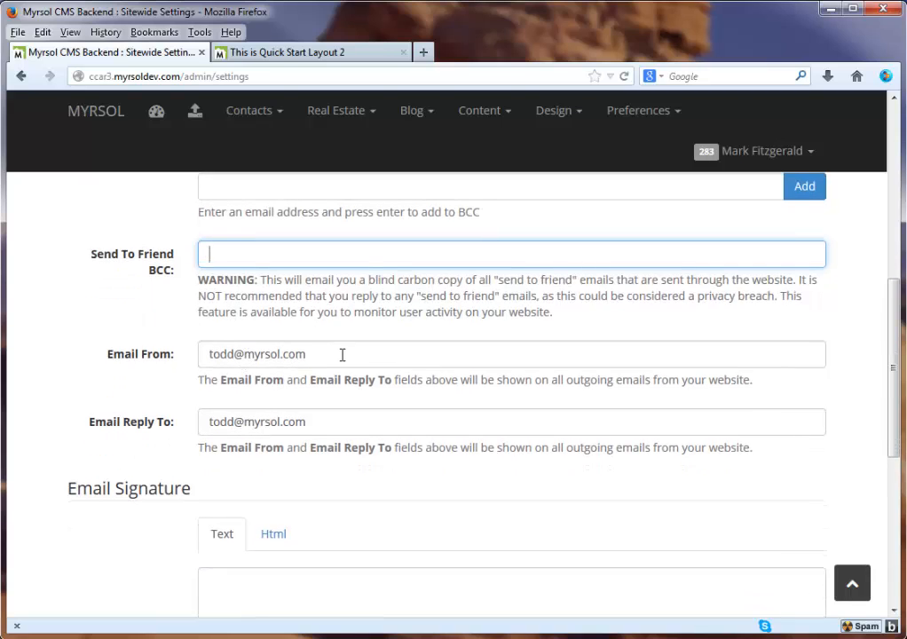
left_click_drag(343, 356, 202, 353)
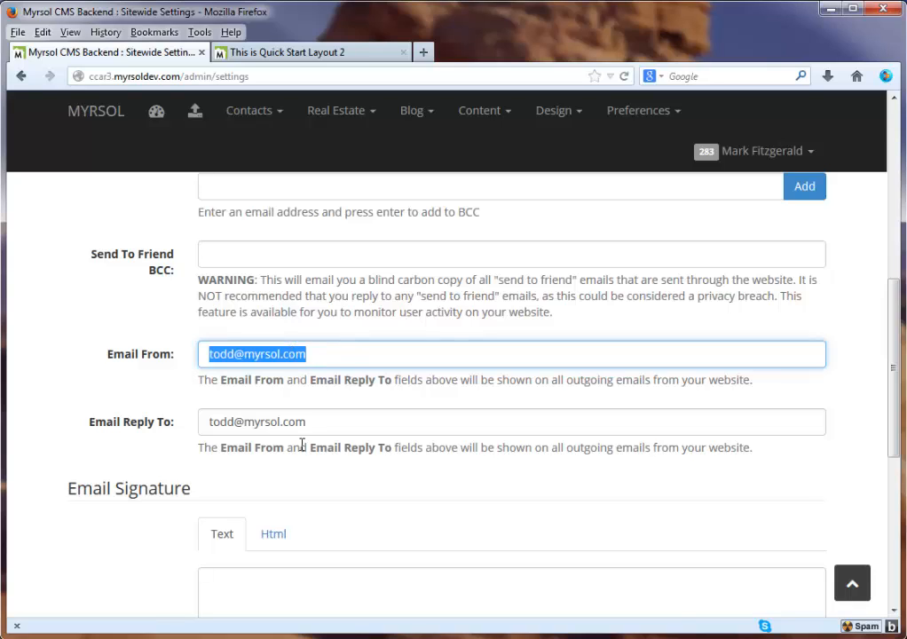
left_click_drag(314, 426, 206, 427)
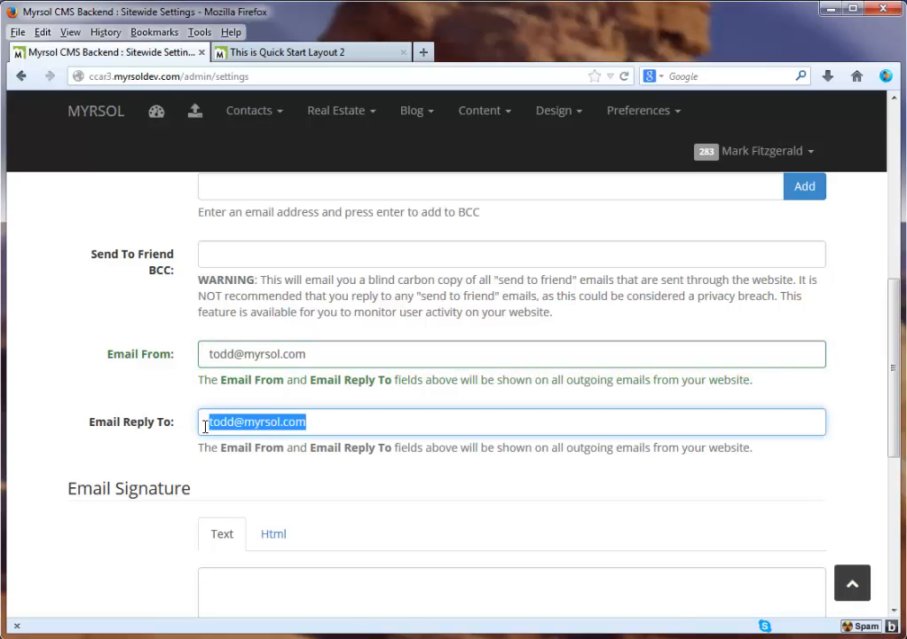
left_click(332, 423)
scroll(332, 423, "down", 5)
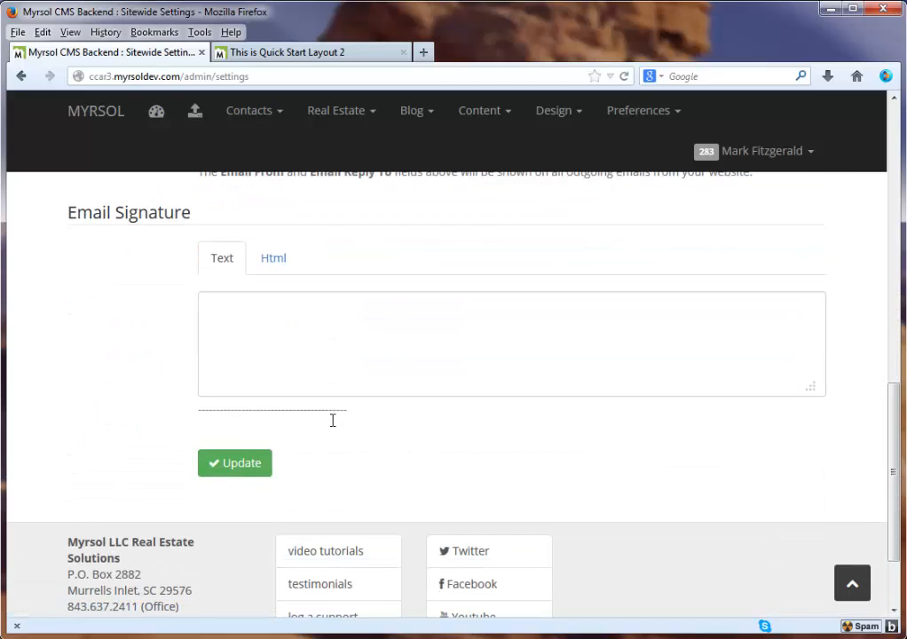
left_click(231, 309)
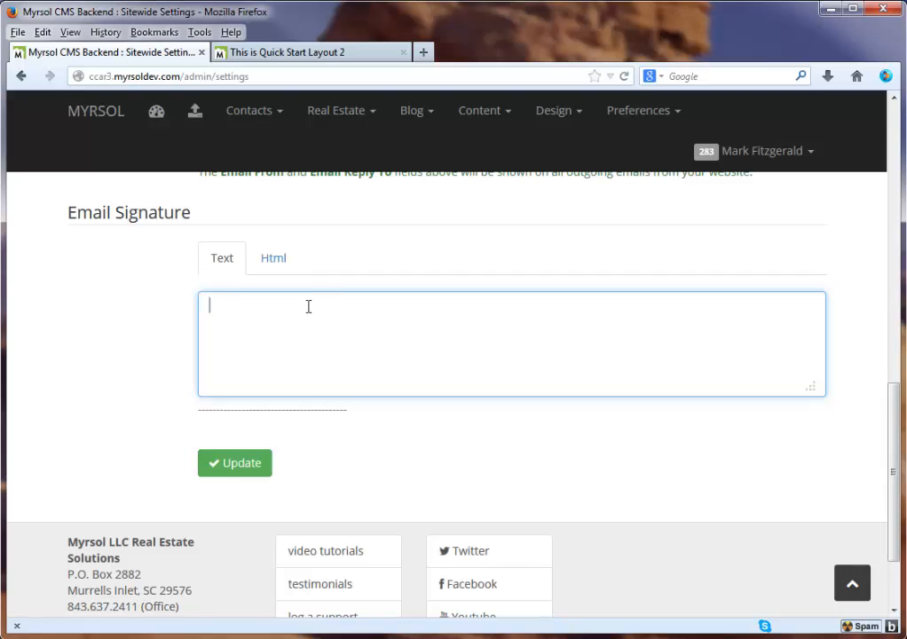
left_click(274, 260)
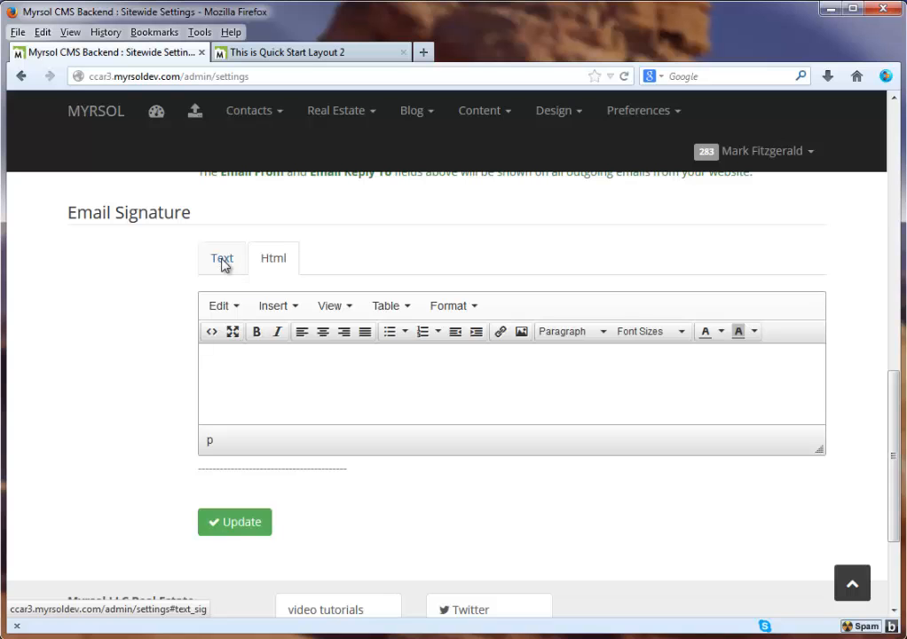
left_click(222, 262)
scroll(274, 430, "up", 5)
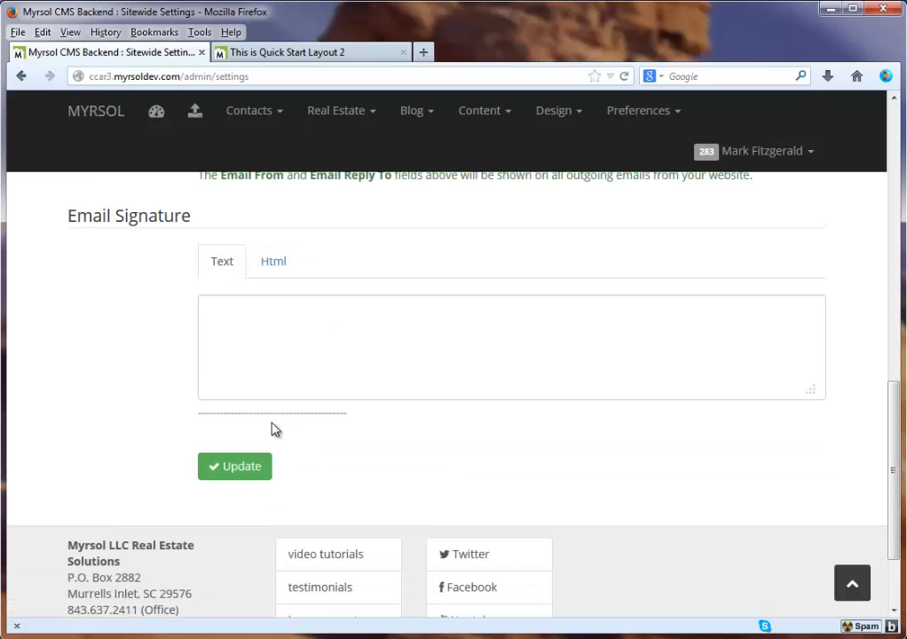
scroll(271, 468, "down", 4)
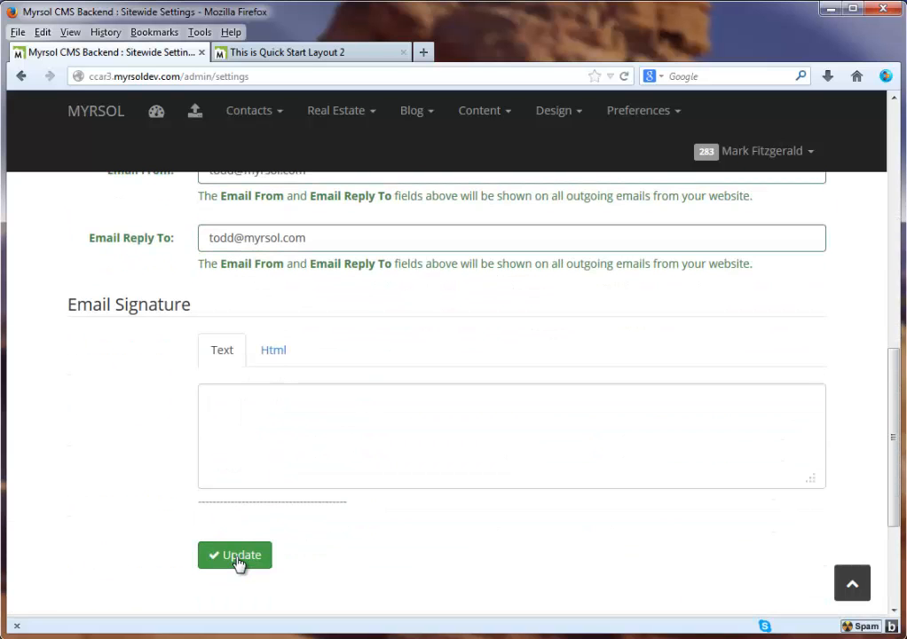
scroll(426, 415, "up", 10)
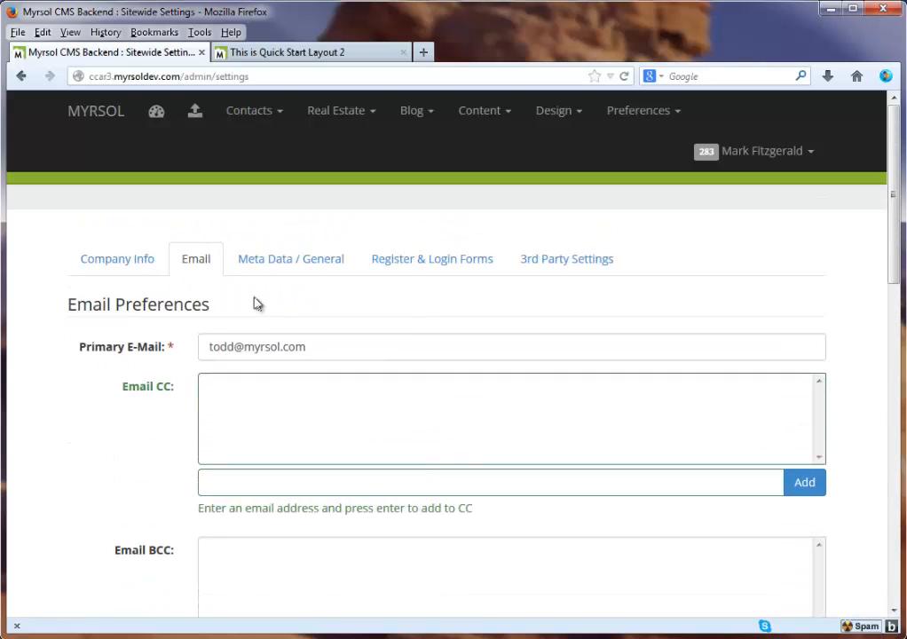
Show the Meta Data / General tab, inspect the {{date}} snippet, and focus Page Title Prefix
left_click(289, 262)
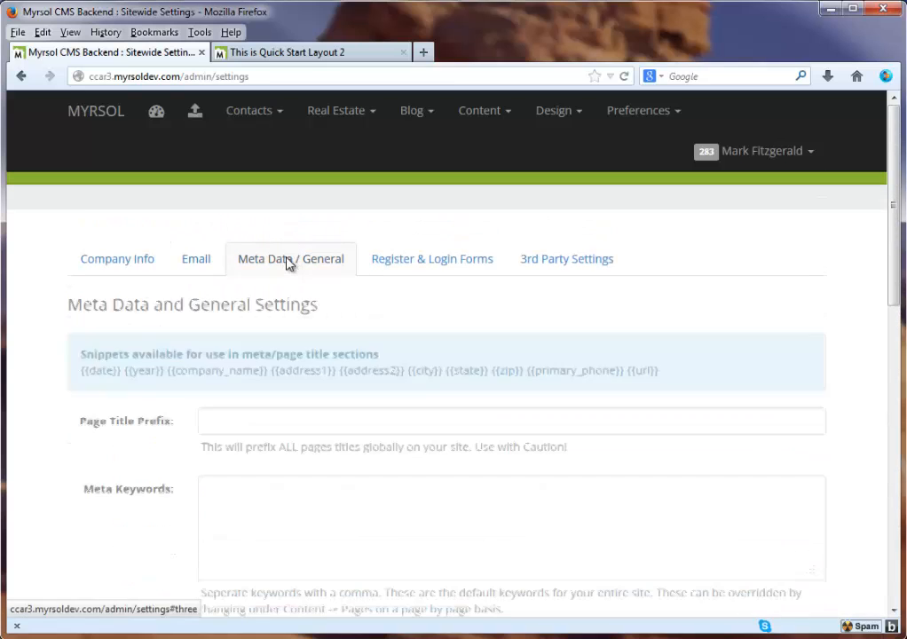
scroll(113, 377, "down", 1)
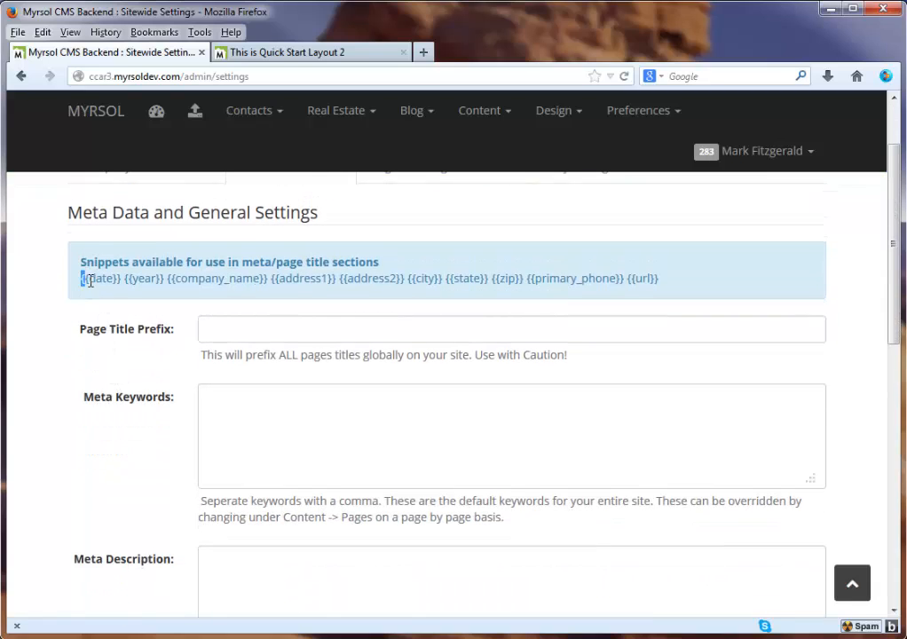
left_click_drag(90, 280, 119, 281)
left_click_drag(120, 278, 81, 278)
left_click(252, 325)
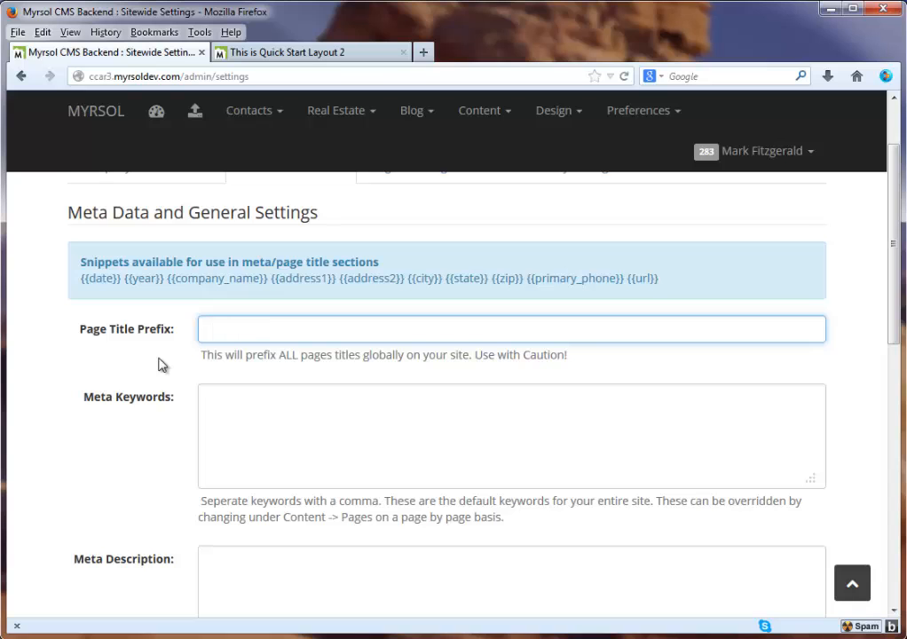
scroll(168, 364, "down", 2)
left_click(271, 307)
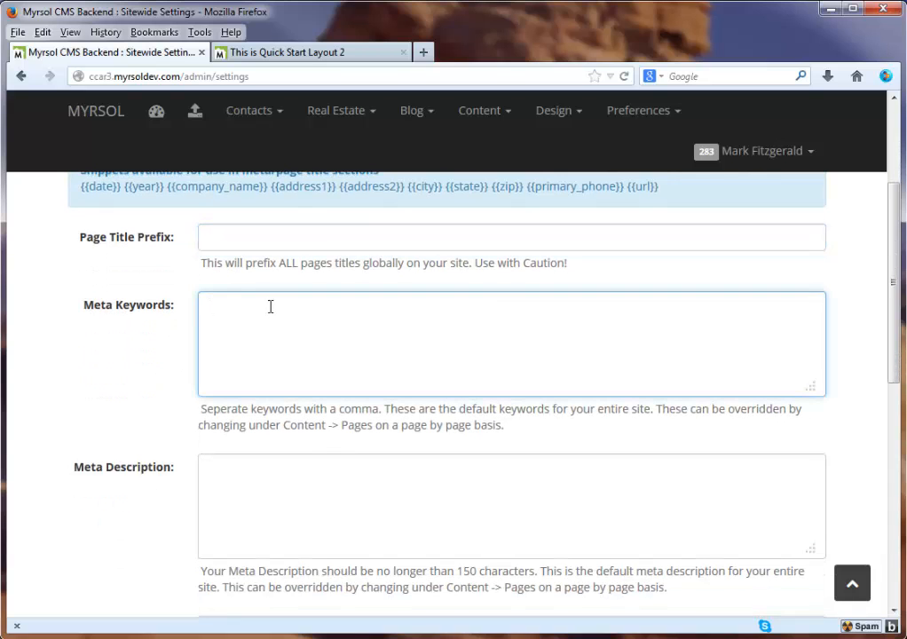
scroll(269, 308, "down", 2)
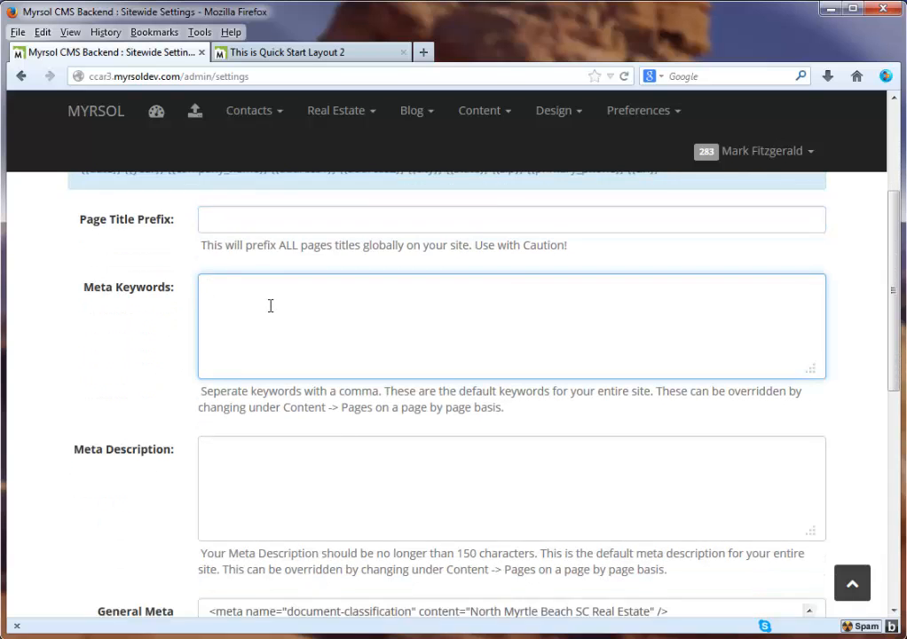
scroll(257, 373, "down", 2)
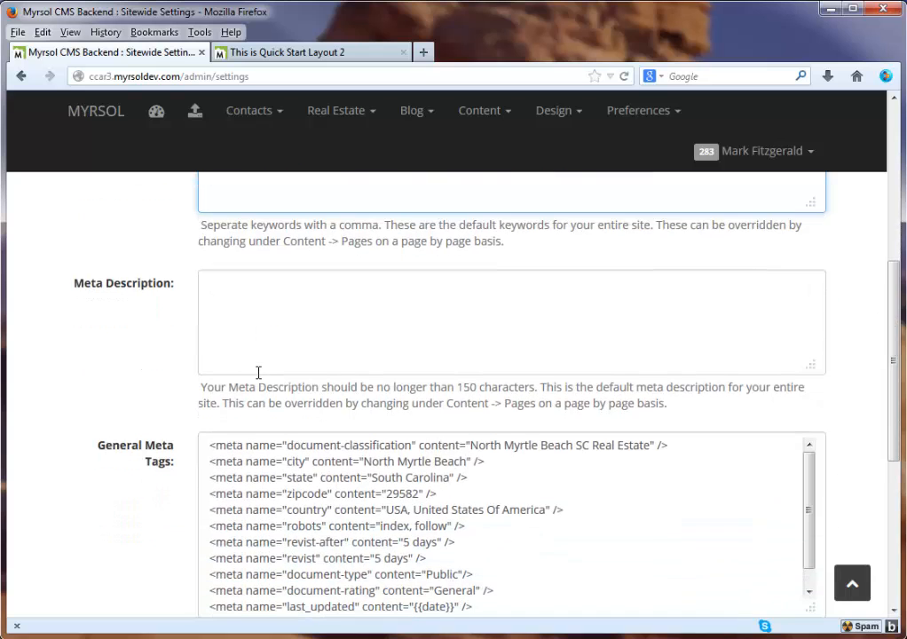
scroll(257, 372, "down", 2)
left_click(271, 371)
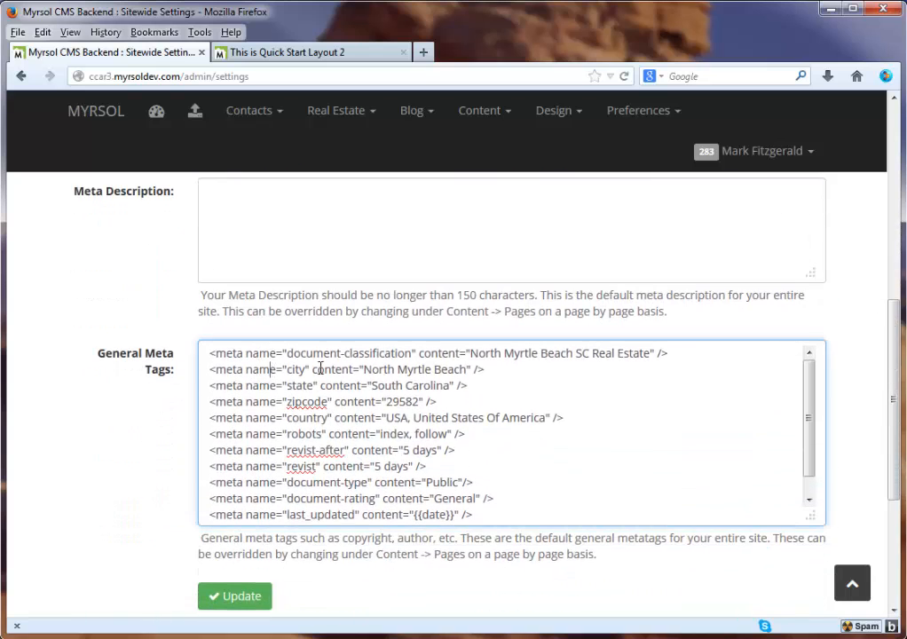
scroll(302, 369, "down", 3)
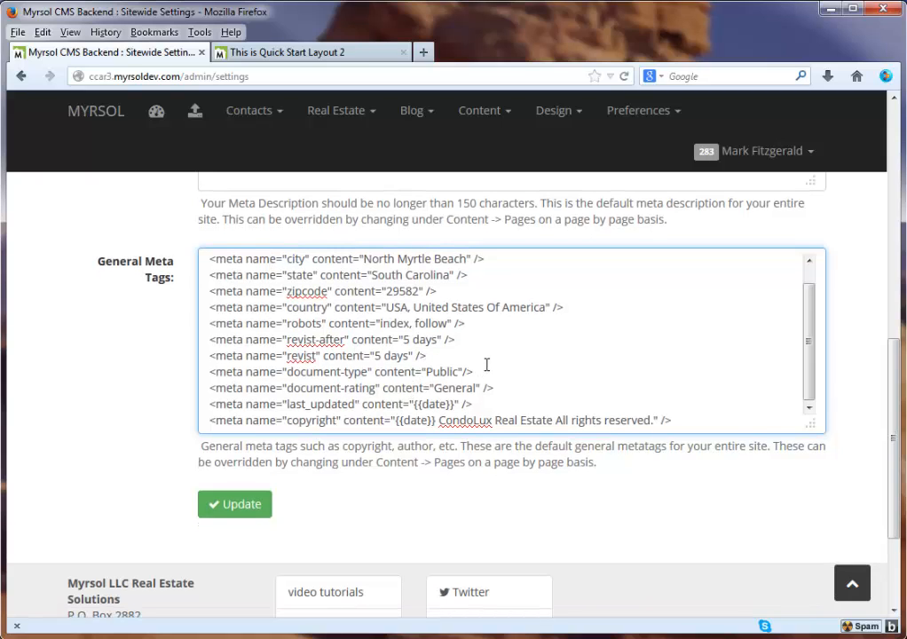
scroll(489, 356, "up", 1)
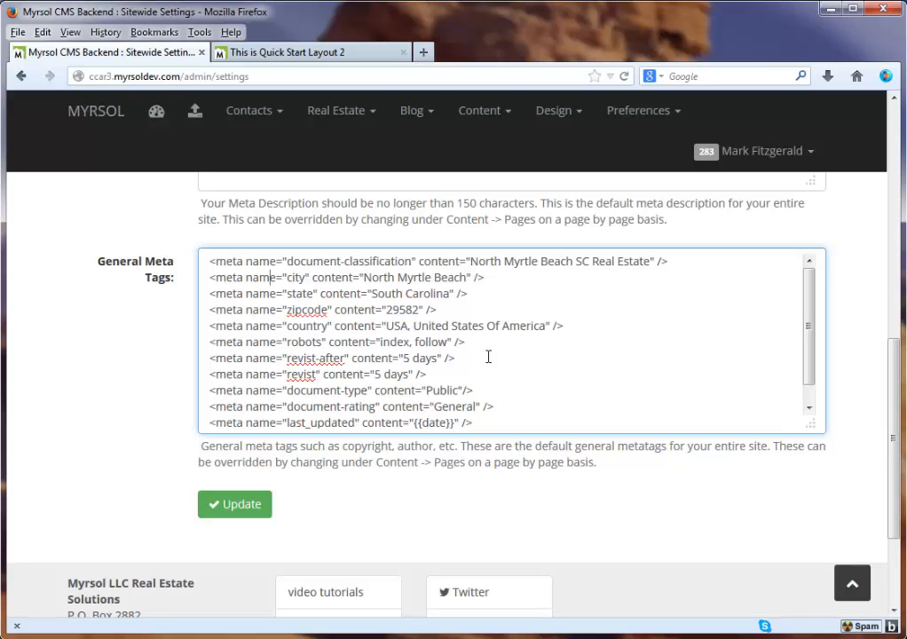
scroll(489, 356, "up", 2)
left_click_drag(471, 353, 651, 352)
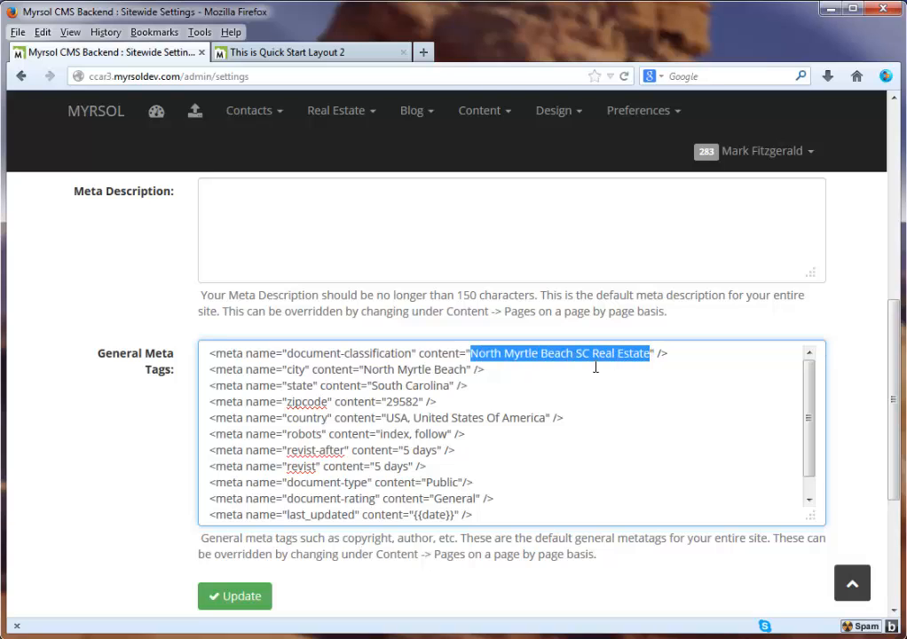
double_click(416, 370)
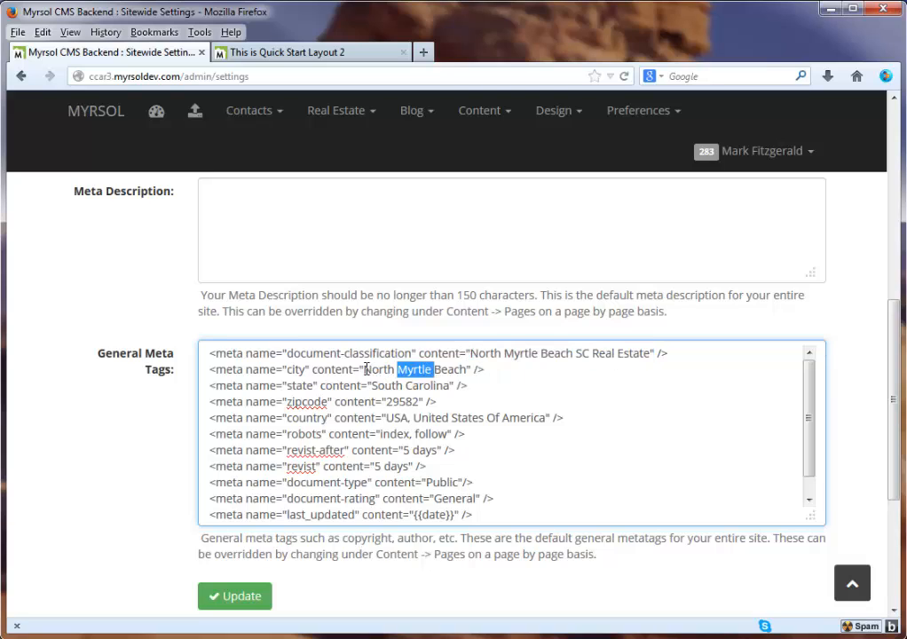
left_click_drag(364, 369, 468, 370)
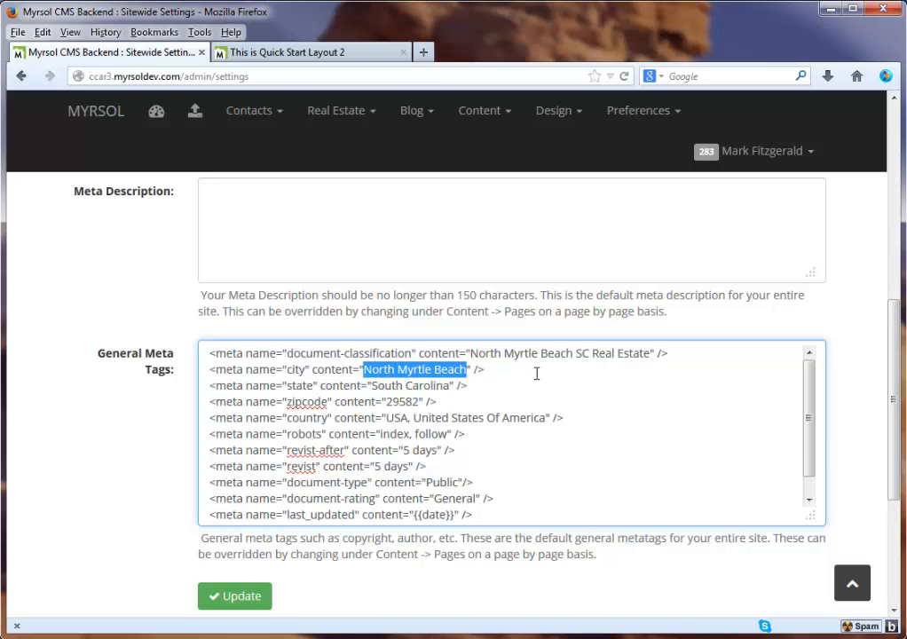
scroll(540, 375, "up", 6)
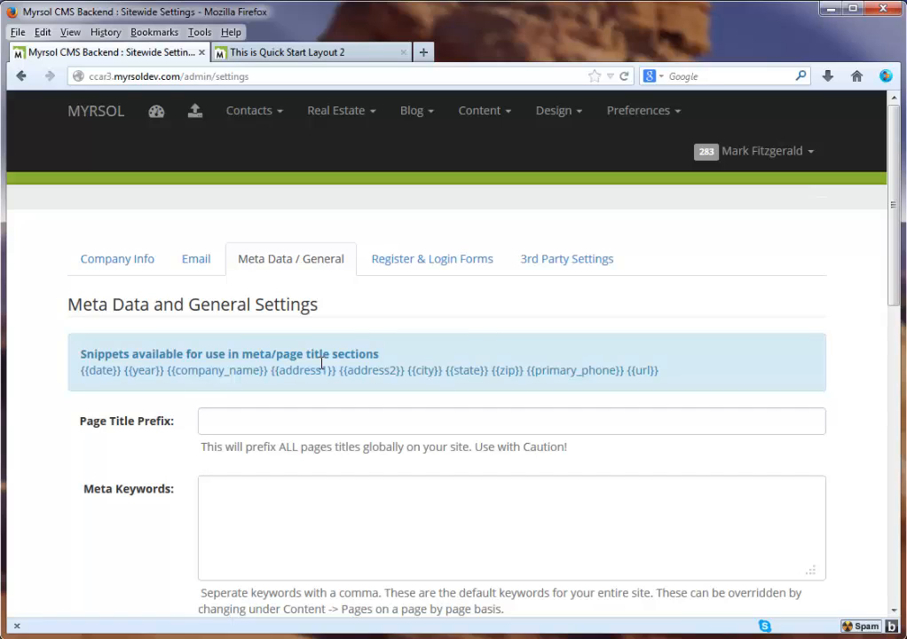
double_click(346, 307)
left_click(347, 307)
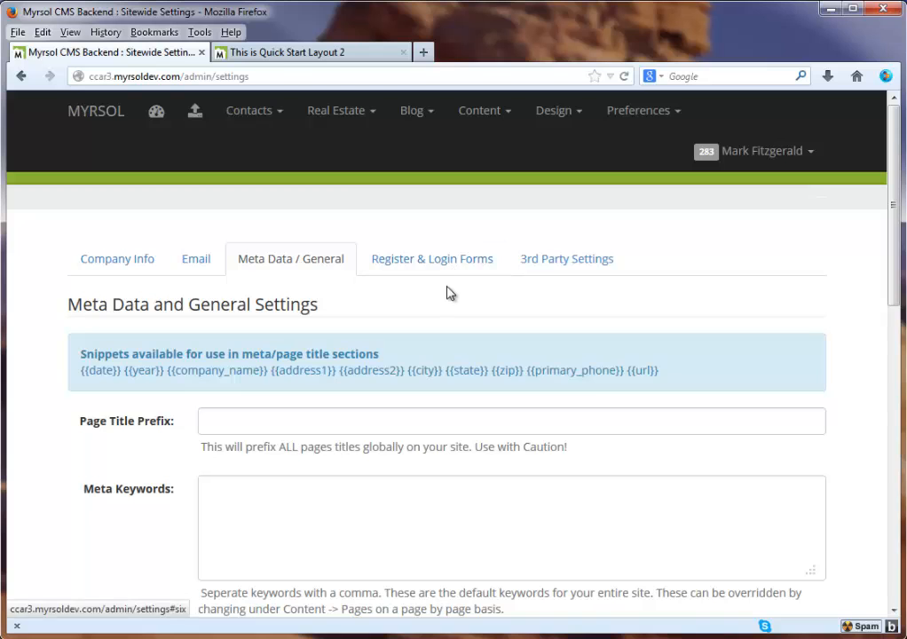
scroll(147, 388, "down", 4)
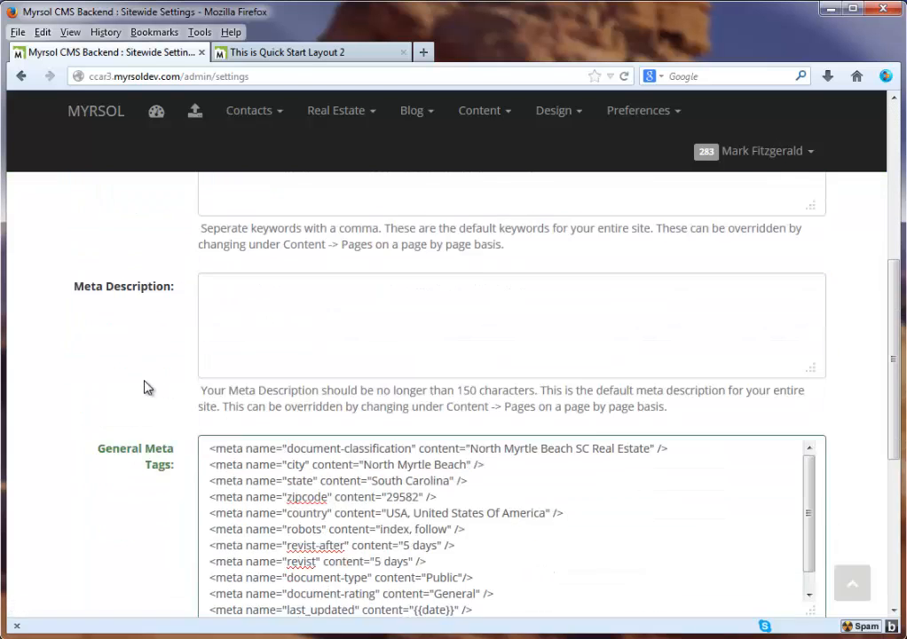
scroll(147, 388, "down", 4)
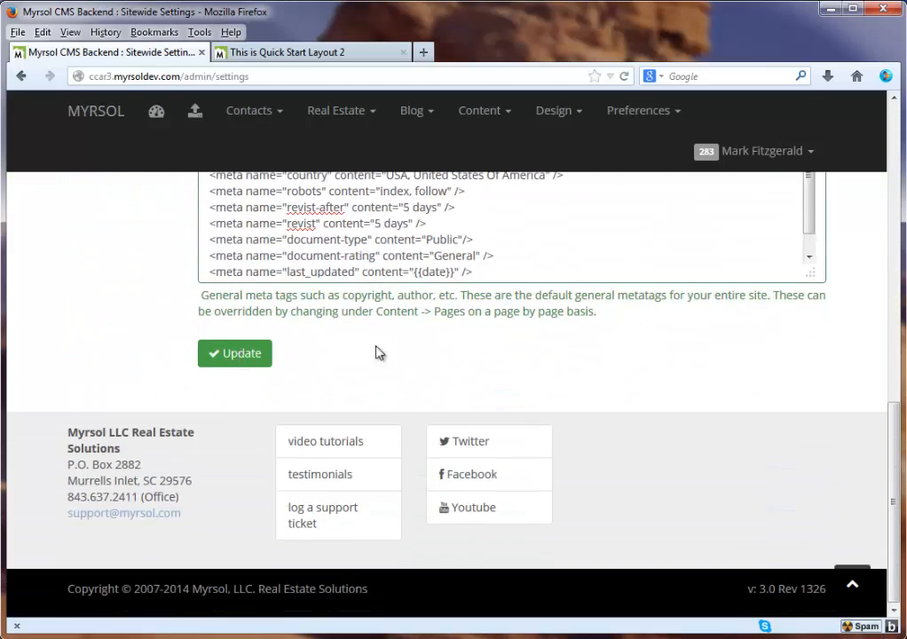
scroll(485, 344, "up", 8)
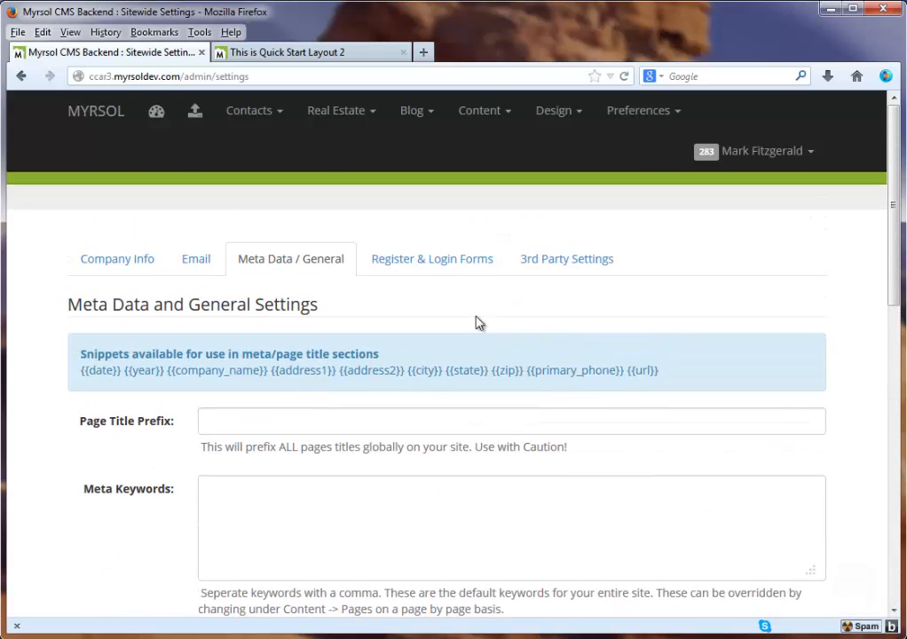
Open the Register & Login Forms settings and look over the registration Content Above editor
left_click(402, 264)
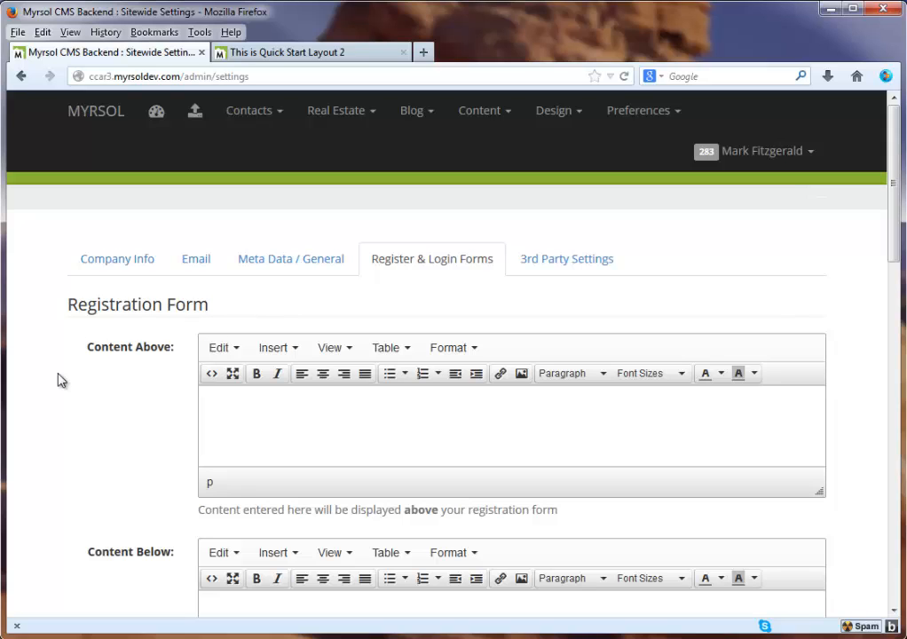
scroll(85, 327, "down", 2)
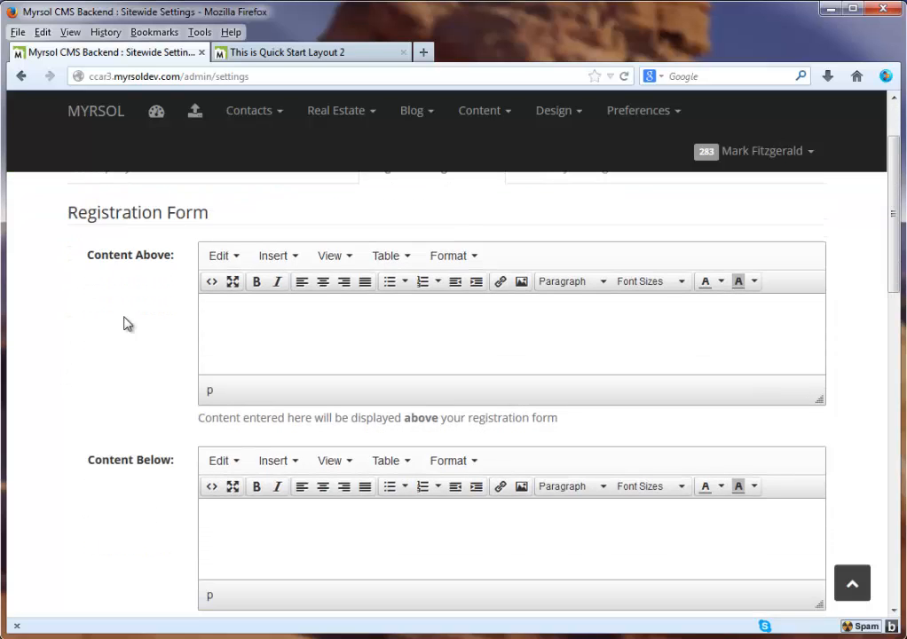
left_click(265, 323)
scroll(94, 278, "down", 1)
scroll(93, 278, "down", 5)
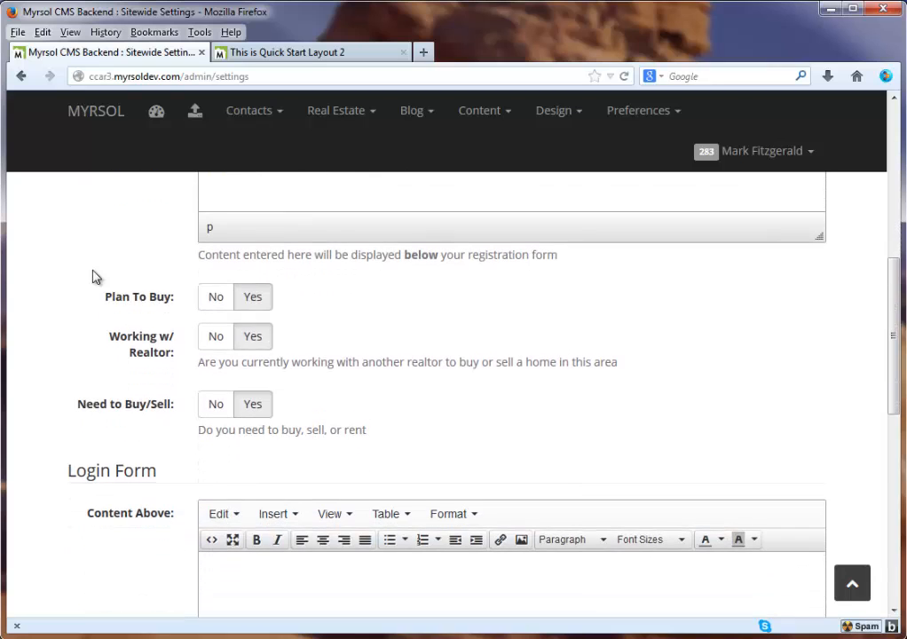
Answer No for Plan To Buy, Working w/ Realtor and Need to Buy/Sell, then review the form
left_click(220, 305)
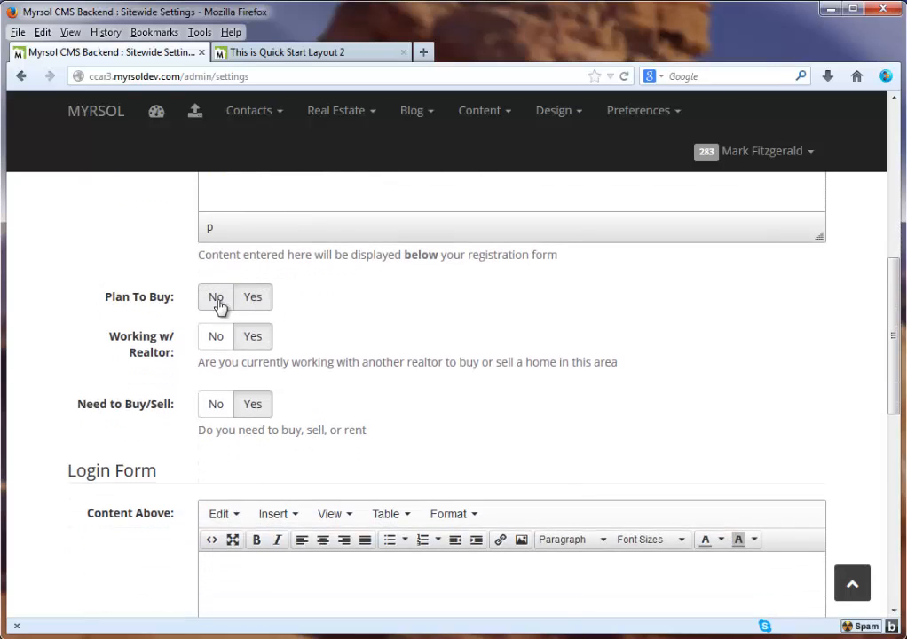
left_click(244, 305)
left_click(223, 337)
left_click(248, 342)
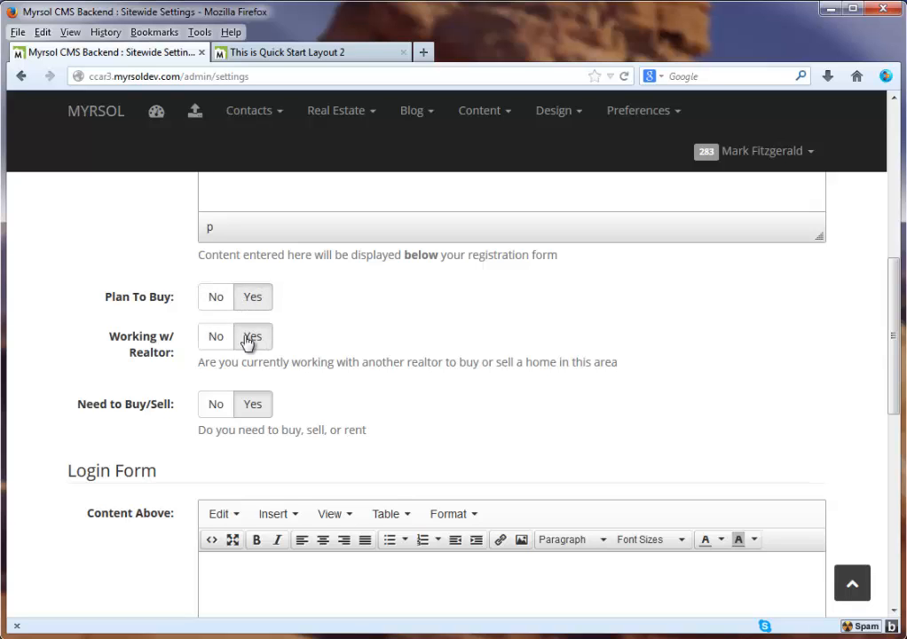
left_click(227, 406)
left_click(217, 338)
left_click(222, 300)
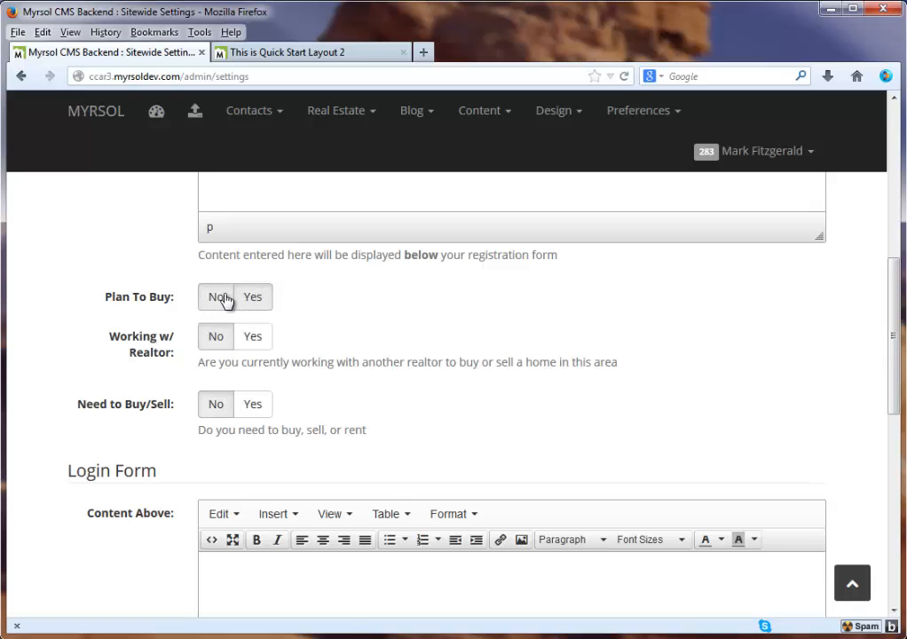
scroll(466, 305, "down", 4)
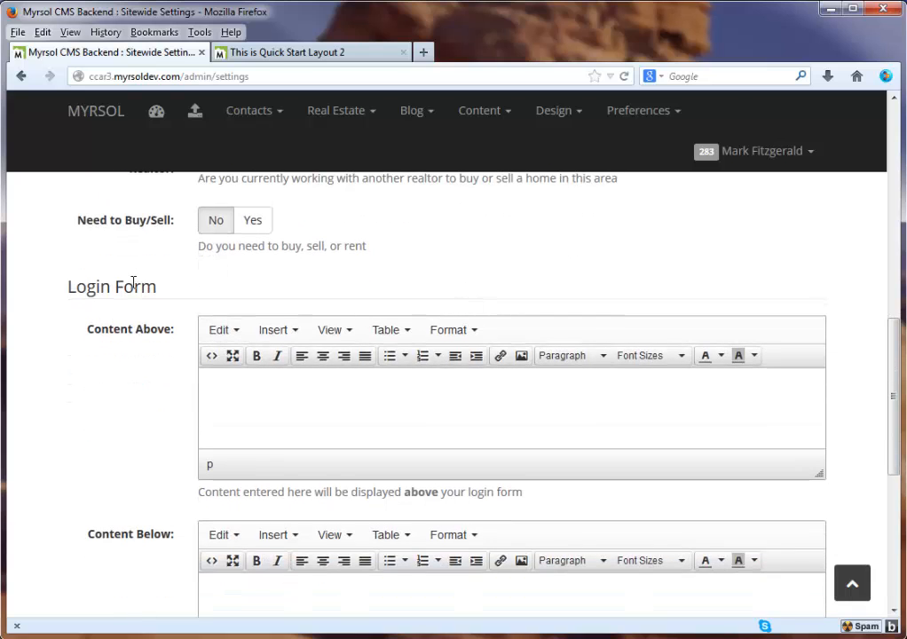
scroll(133, 289, "down", 2)
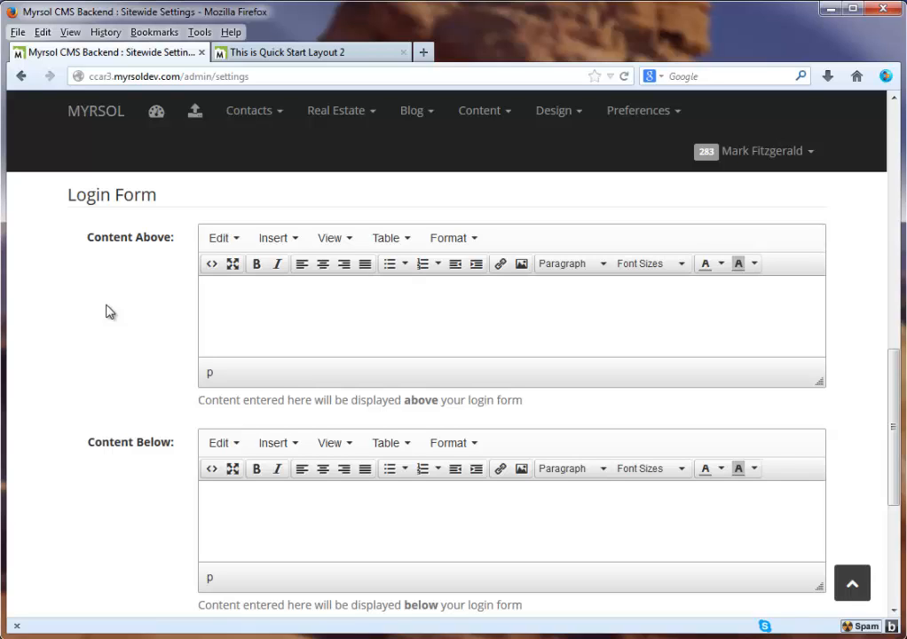
scroll(110, 313, "down", 2)
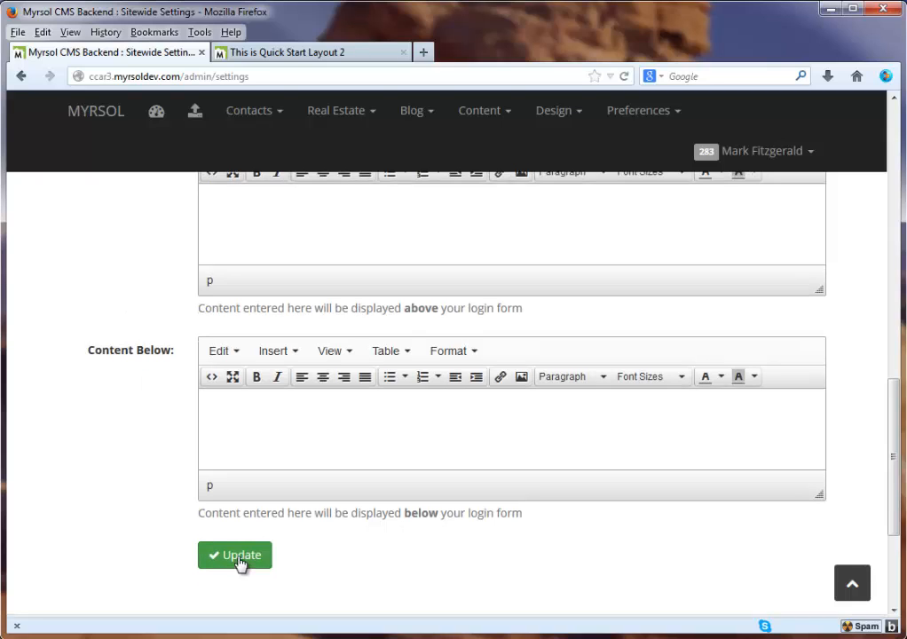
scroll(407, 391, "up", 10)
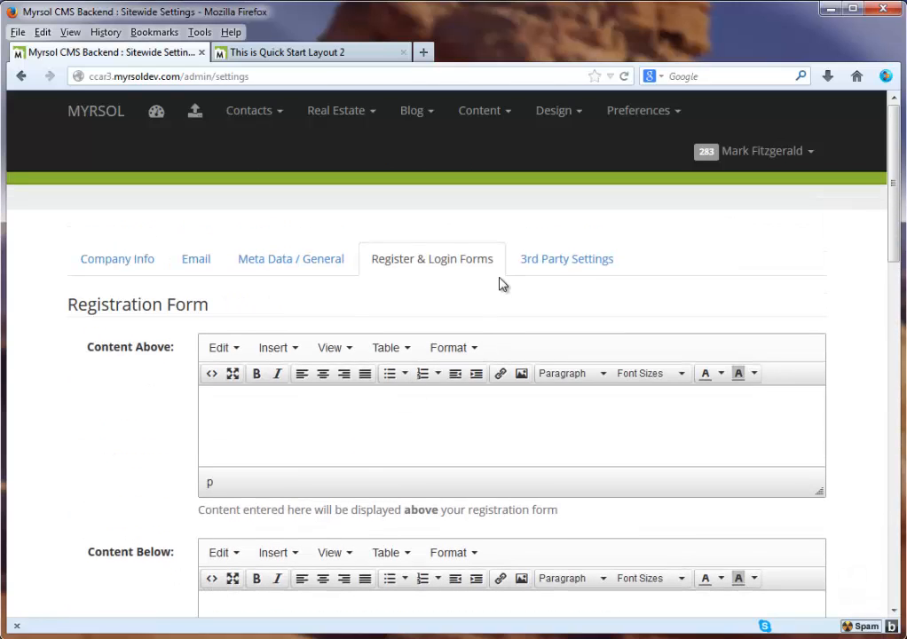
left_click(551, 261)
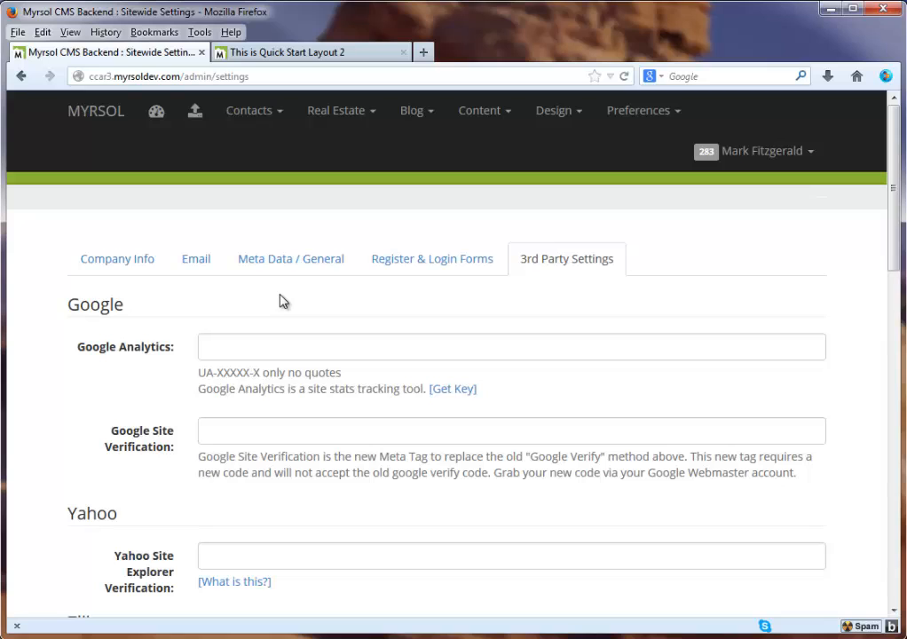
scroll(280, 302, "down", 2)
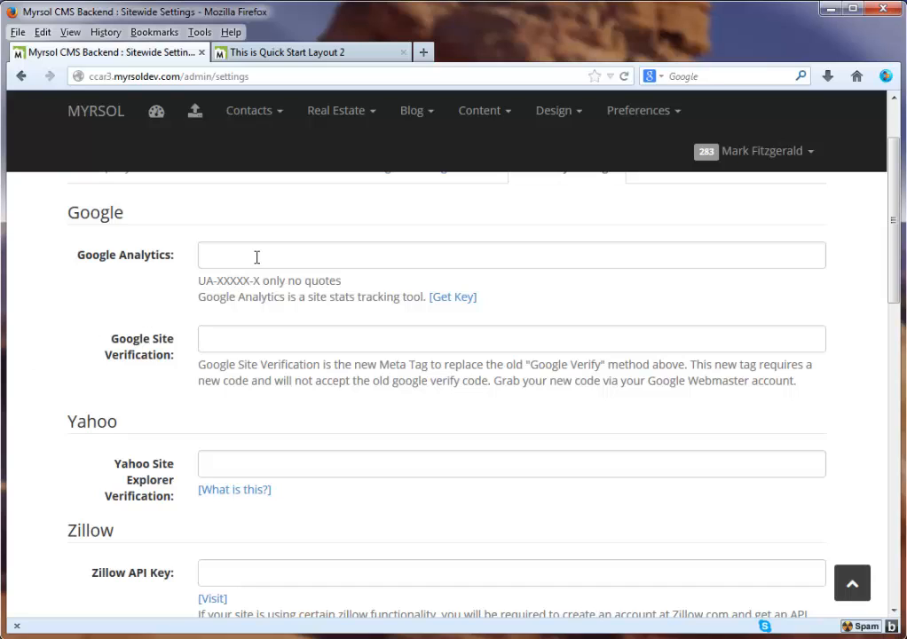
left_click_drag(198, 281, 260, 280)
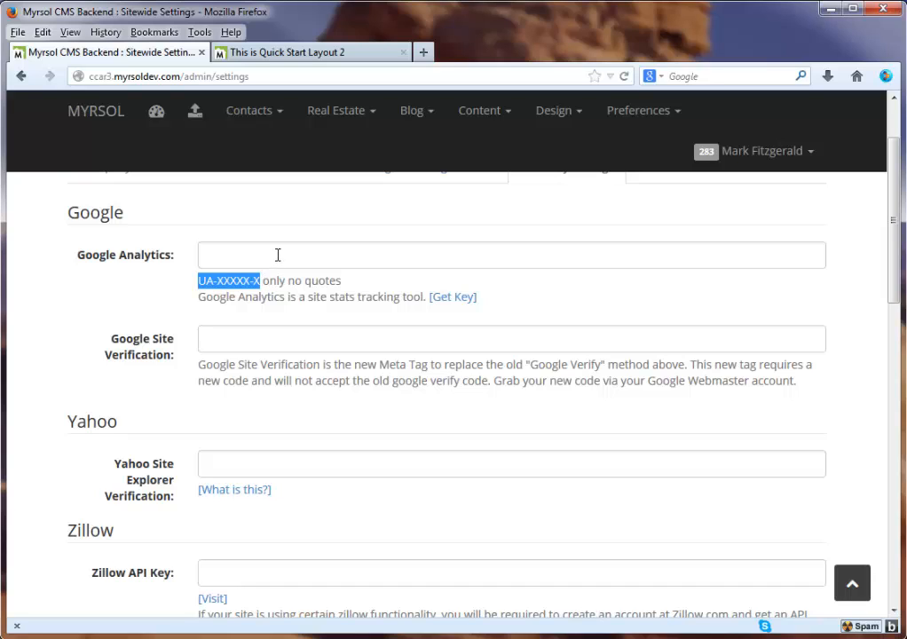
left_click(278, 254)
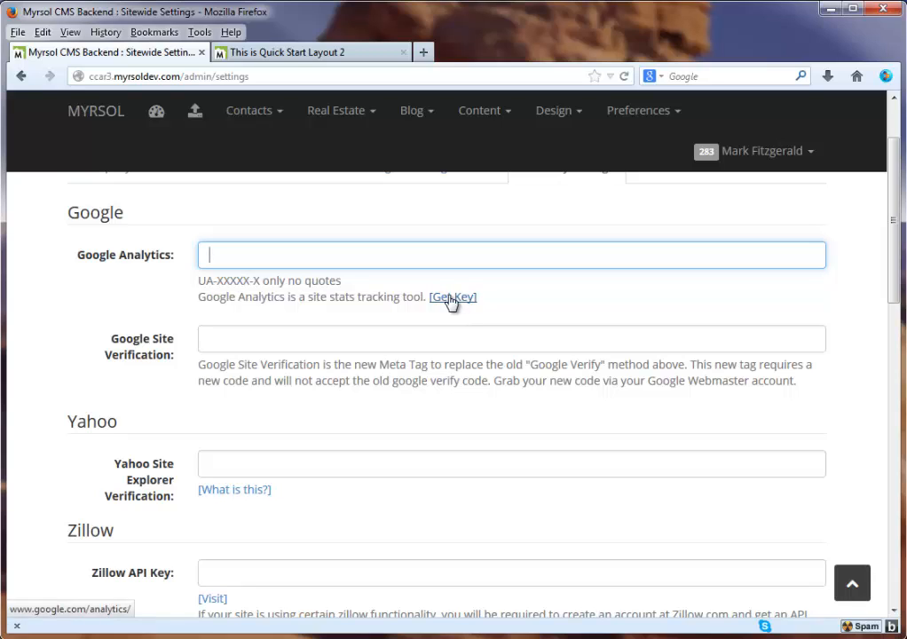
left_click(231, 338)
scroll(303, 373, "down", 1)
scroll(304, 359, "up", 1)
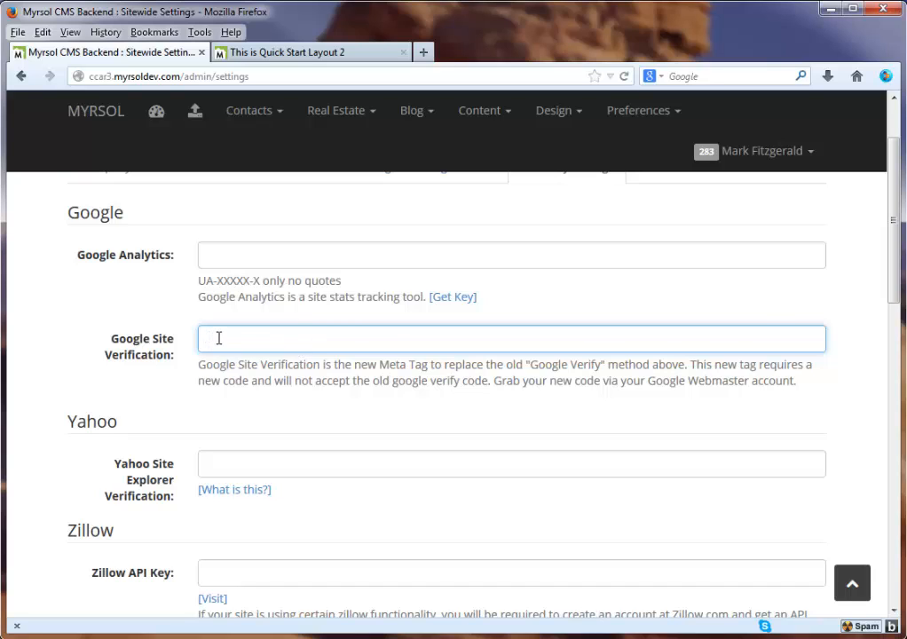
scroll(266, 362, "down", 1)
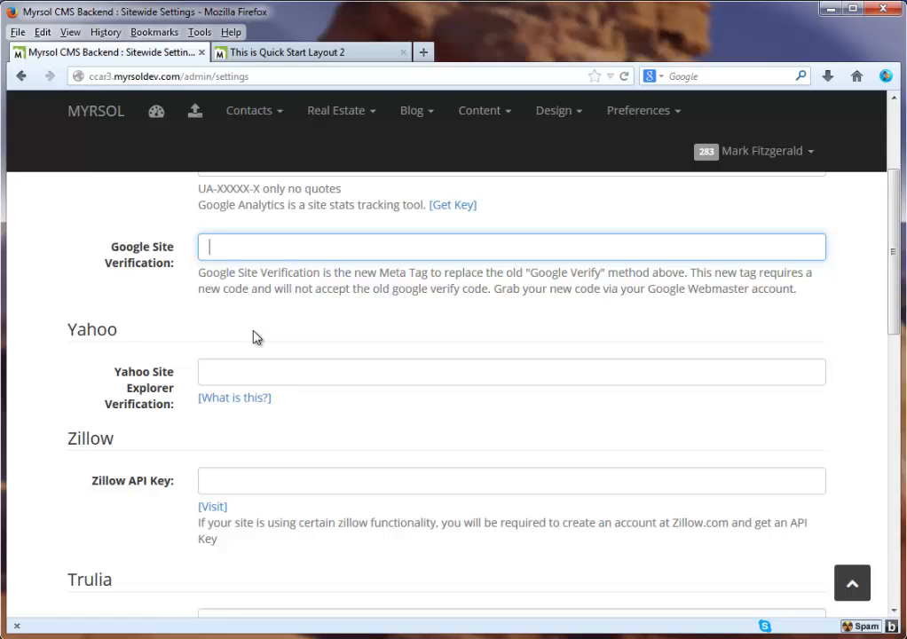
Move past the Yahoo Site Explorer Verification, Zillow API Key and Trulia Api Key settings
left_click(239, 370)
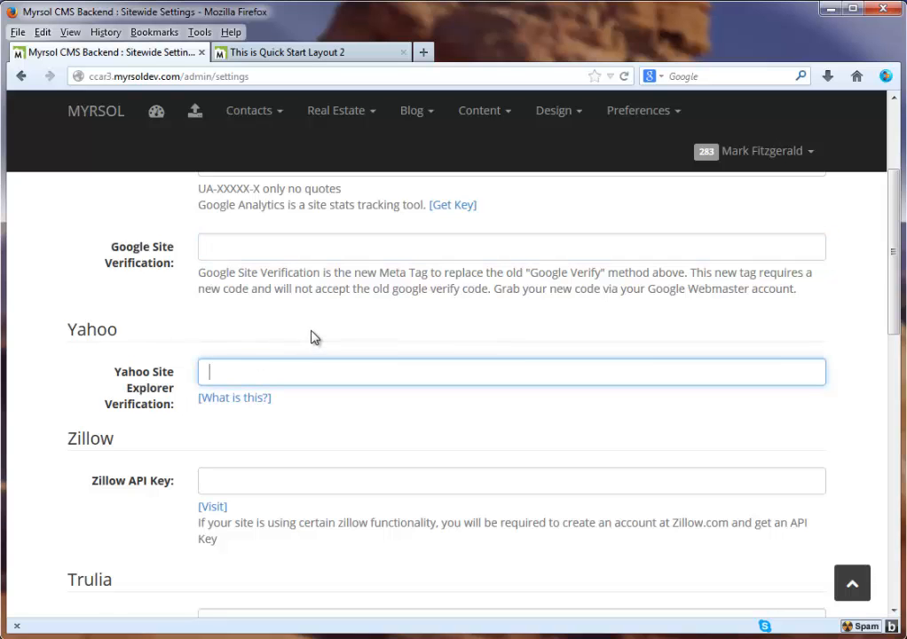
scroll(316, 337, "down", 2)
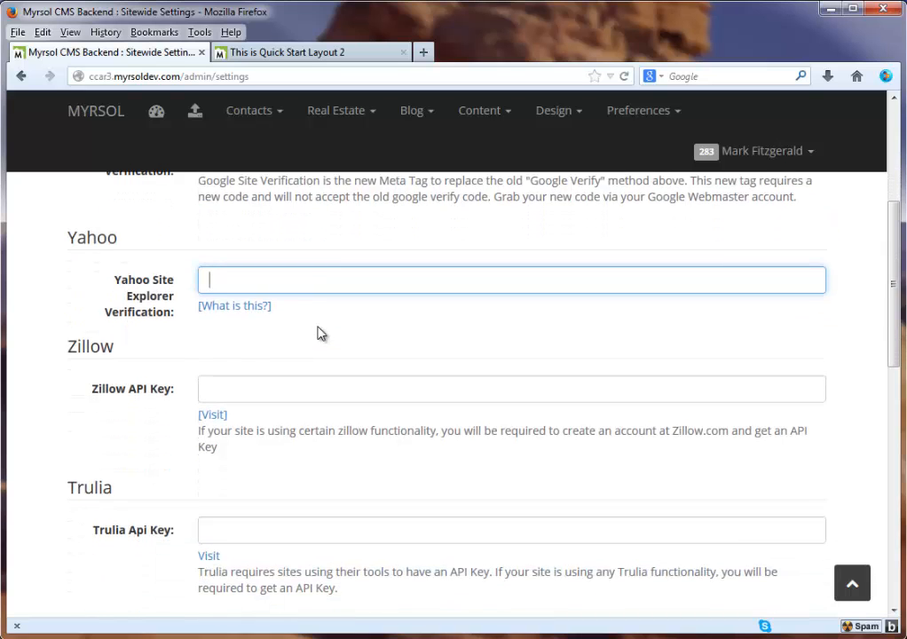
scroll(320, 327, "down", 2)
left_click(225, 297)
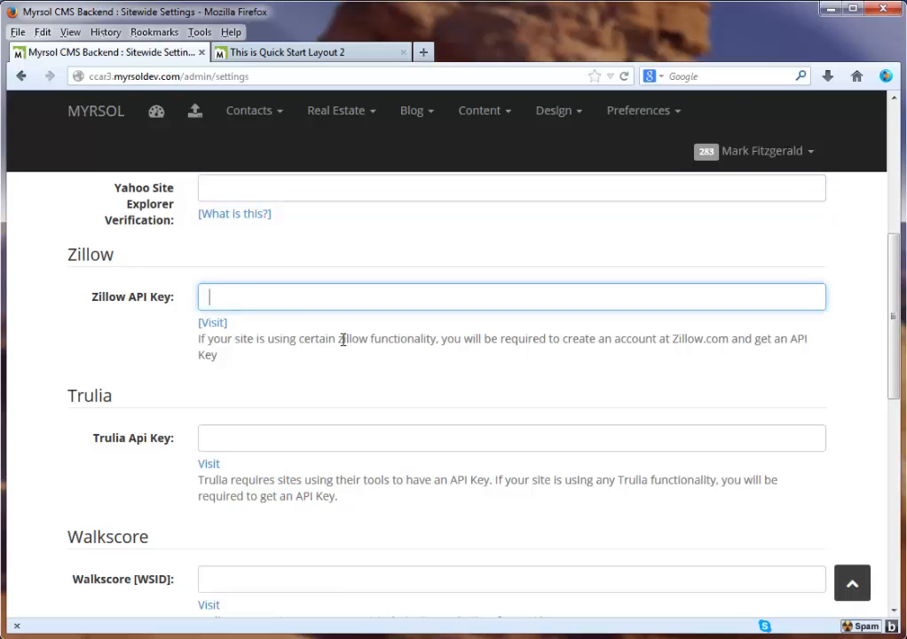
scroll(341, 340, "down", 2)
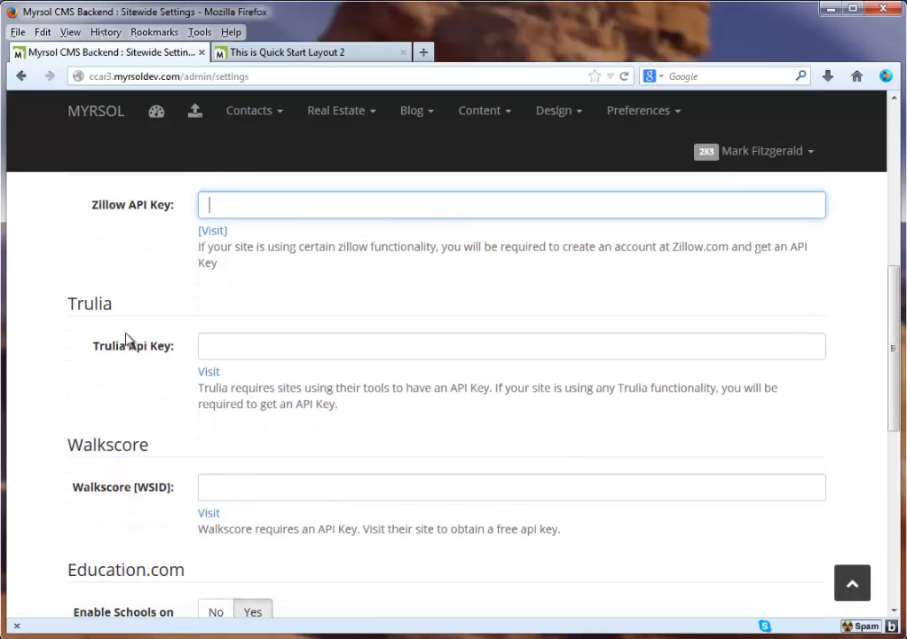
left_click(267, 342)
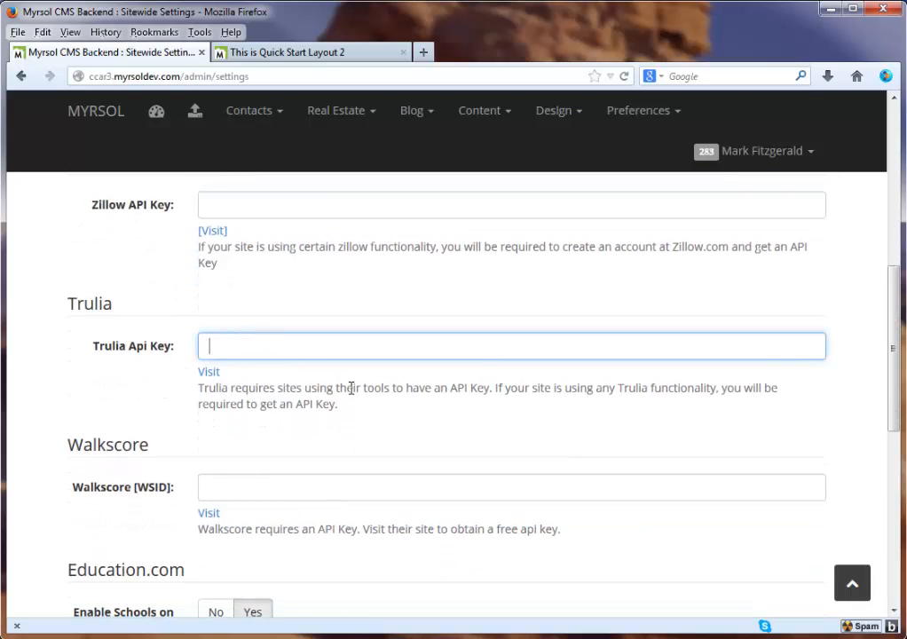
scroll(355, 387, "down", 2)
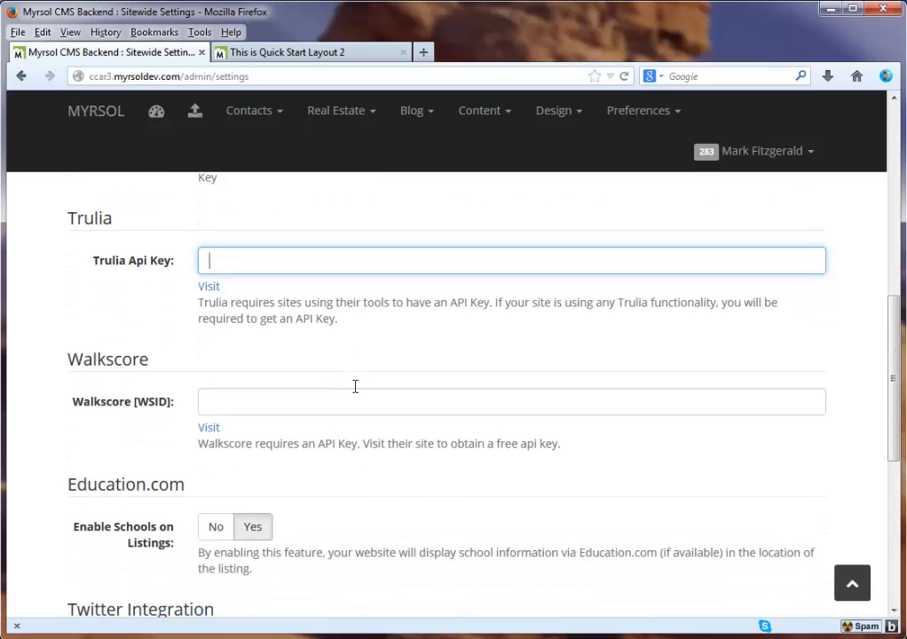
Pass the Walkscore WSID setting and set Education.com Enable Schools on Listings to No
double_click(99, 351)
scroll(266, 342, "down", 2)
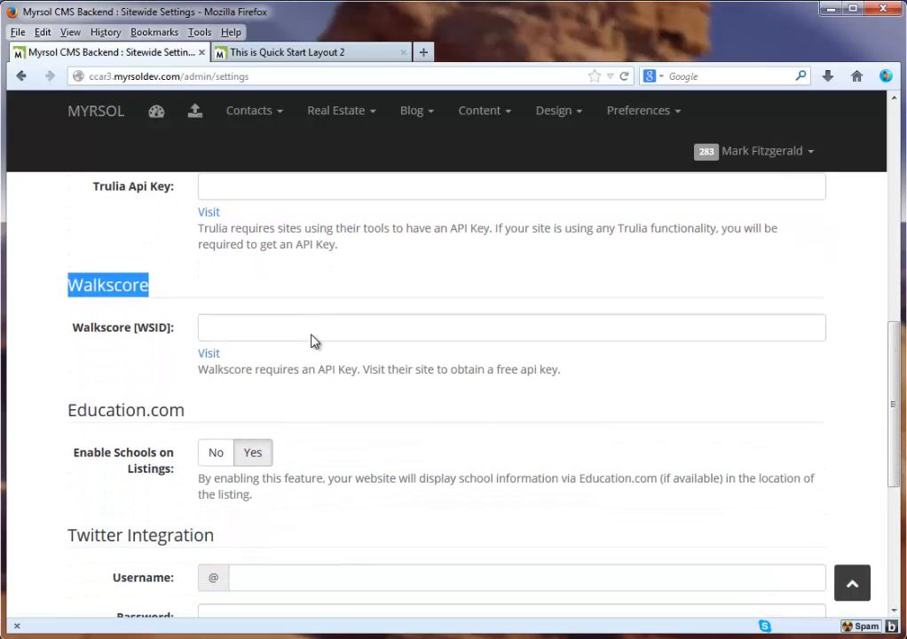
left_click(251, 308)
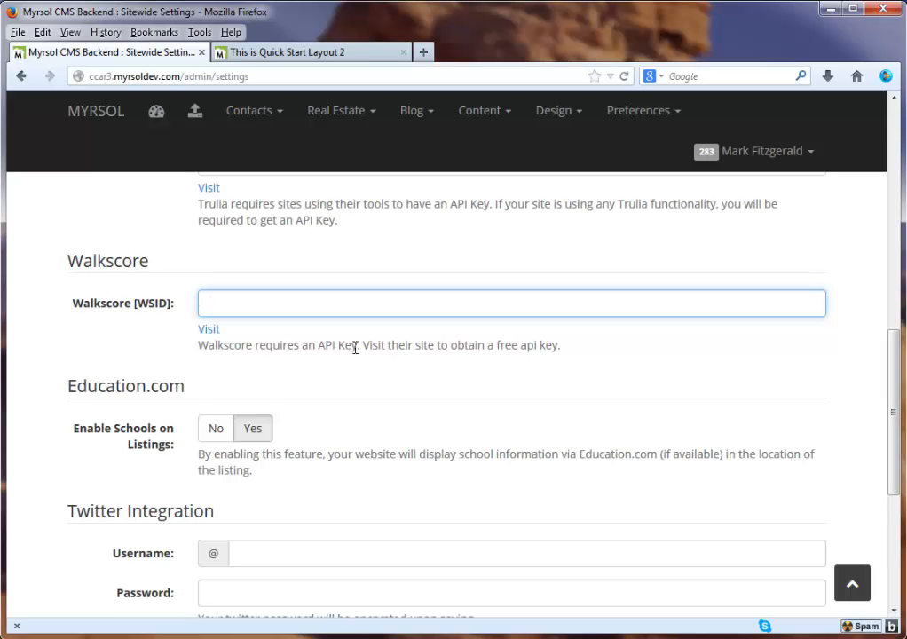
scroll(355, 345, "down", 2)
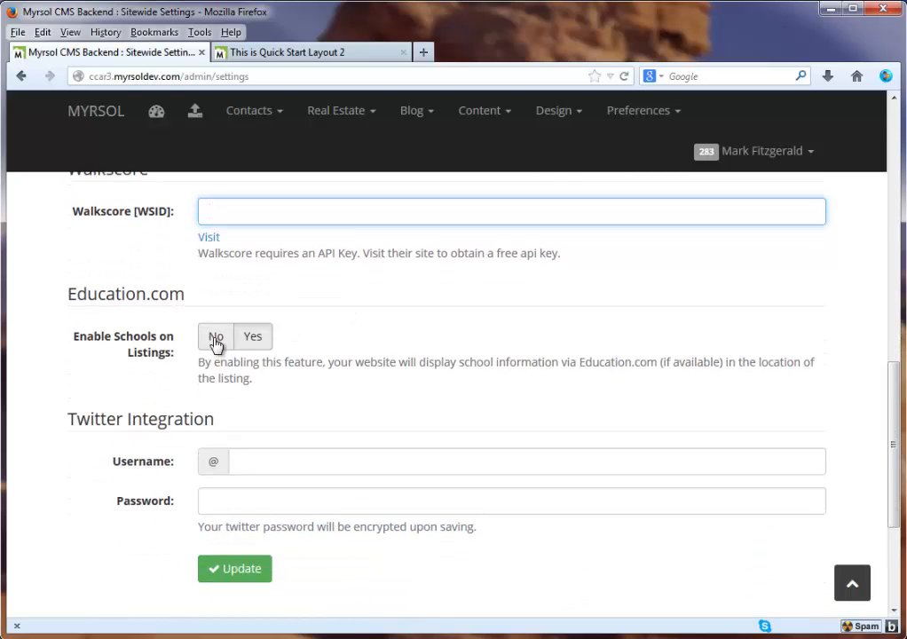
left_click(256, 339)
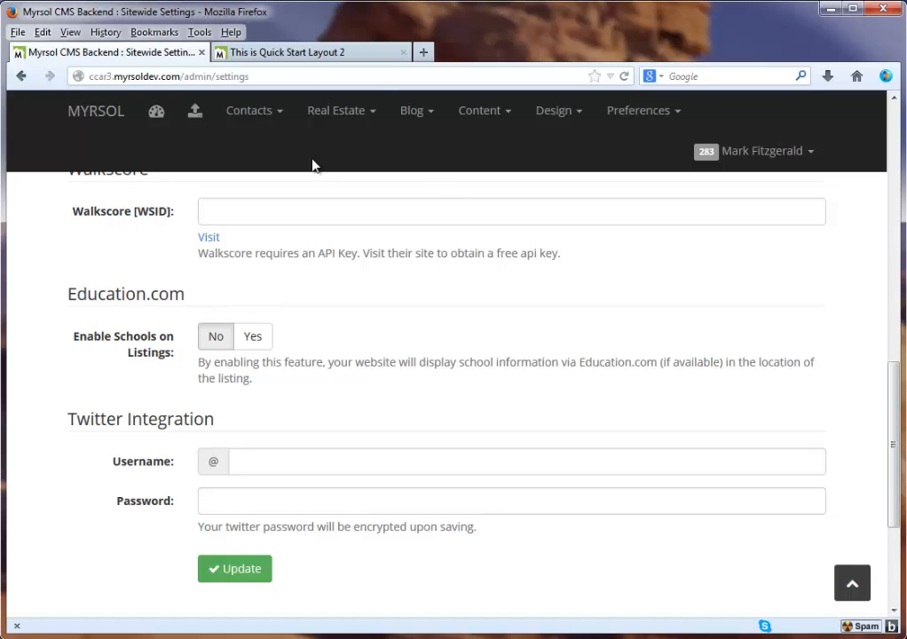
On the live site, open the featured Prince Creek - Willow Bay listing
left_click(248, 52)
mouse_move(163, 488)
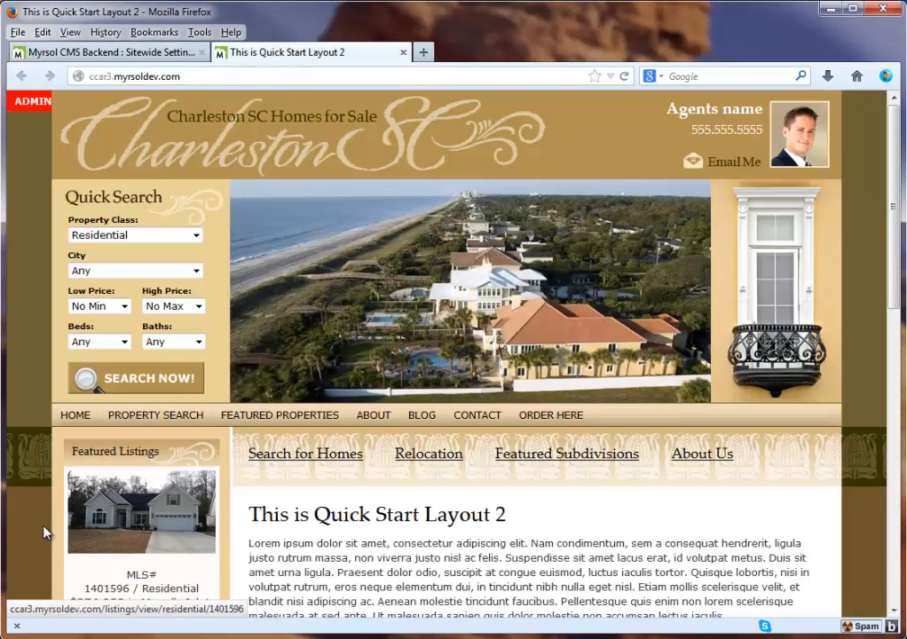
left_click(136, 529)
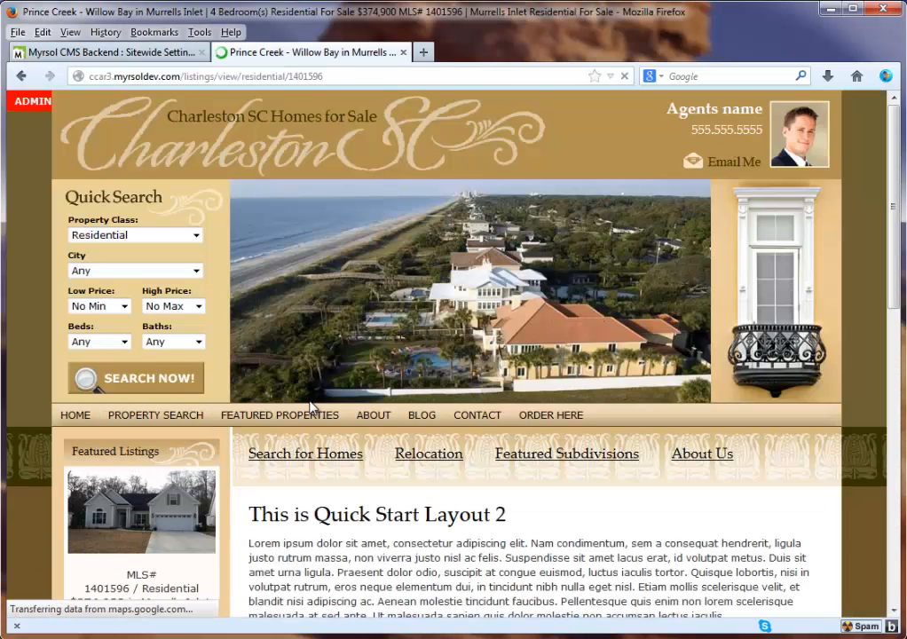
scroll(561, 418, "down", 15)
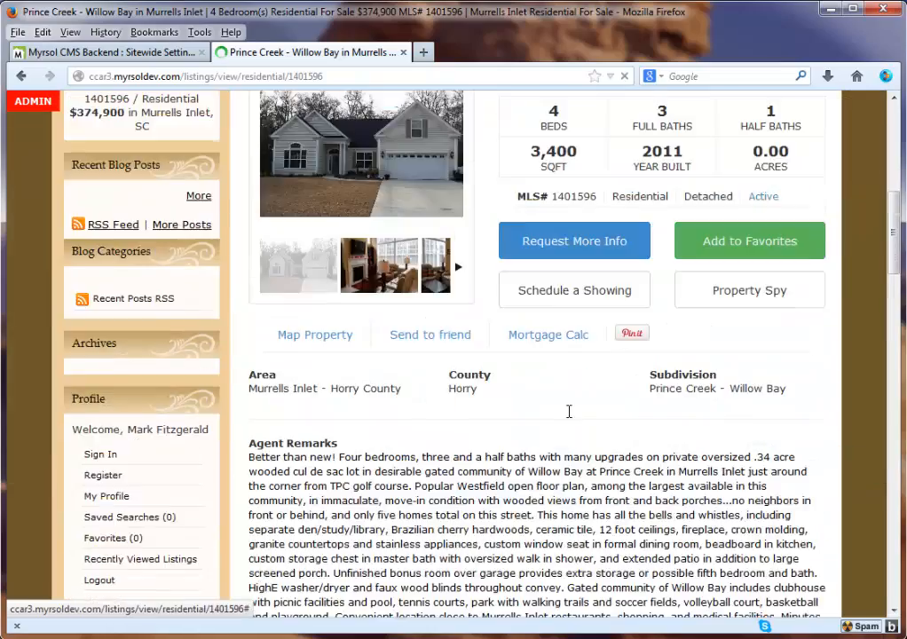
scroll(544, 406, "down", 3)
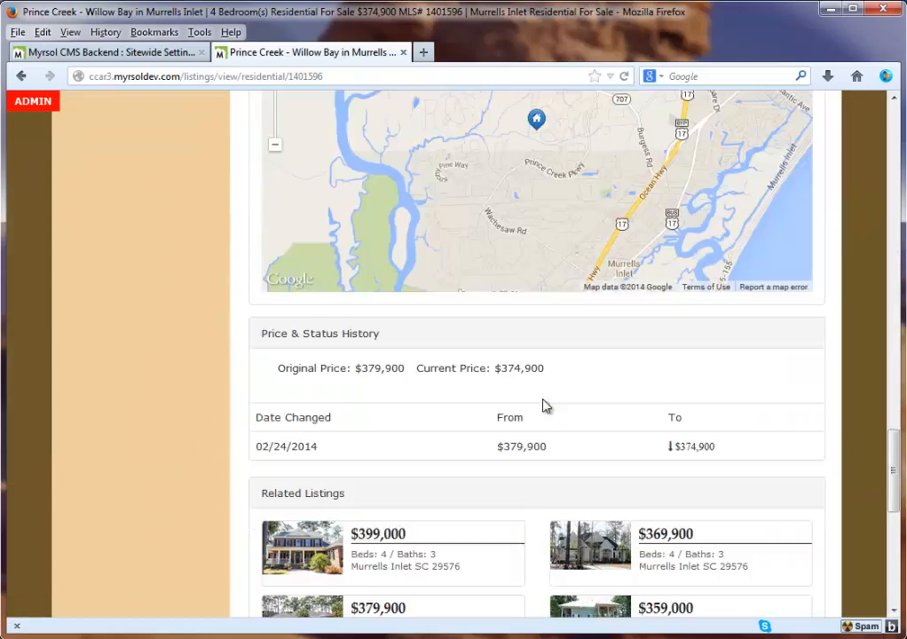
scroll(543, 405, "up", 10)
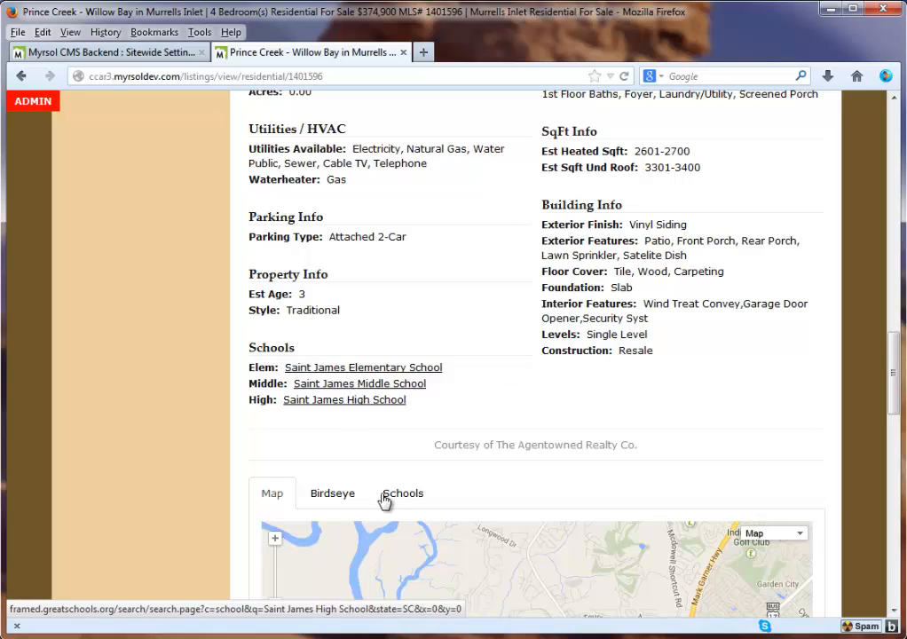
scroll(479, 355, "down", 3)
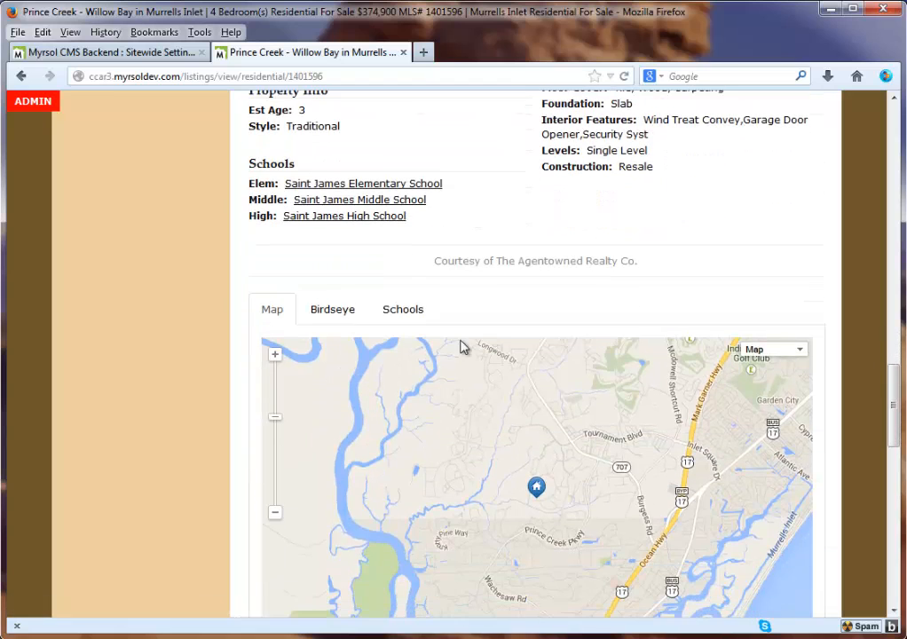
View the listing's Education.com Schools results, then its Birdseye map view
left_click(401, 311)
scroll(664, 334, "down", 2)
scroll(666, 334, "down", 2)
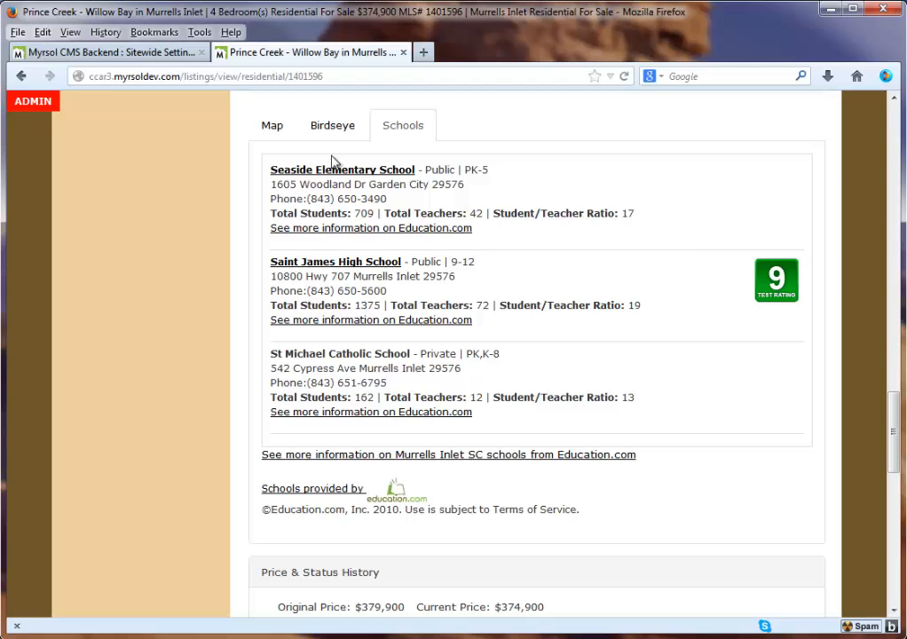
left_click(325, 129)
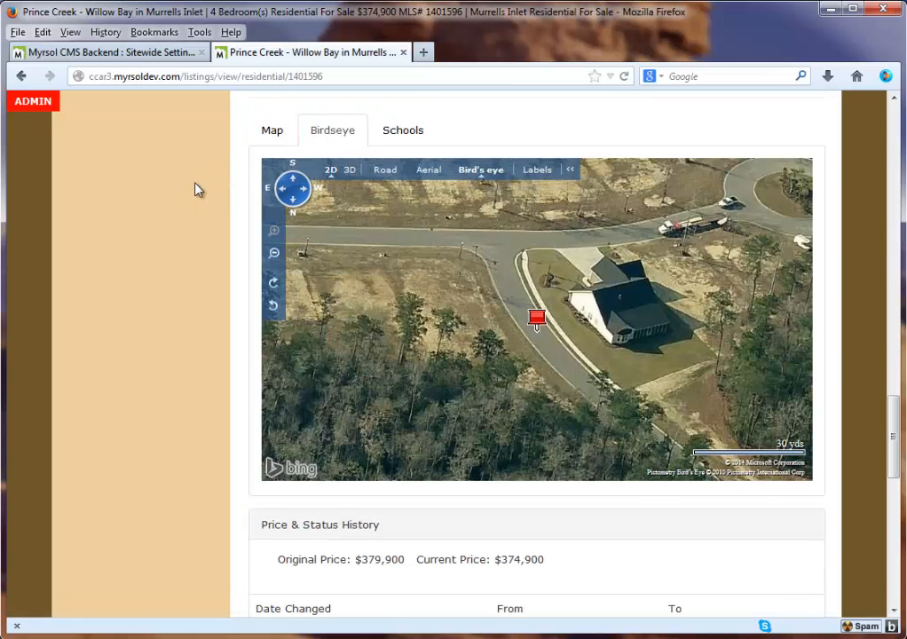
scroll(196, 190, "up", 7)
left_click(171, 49)
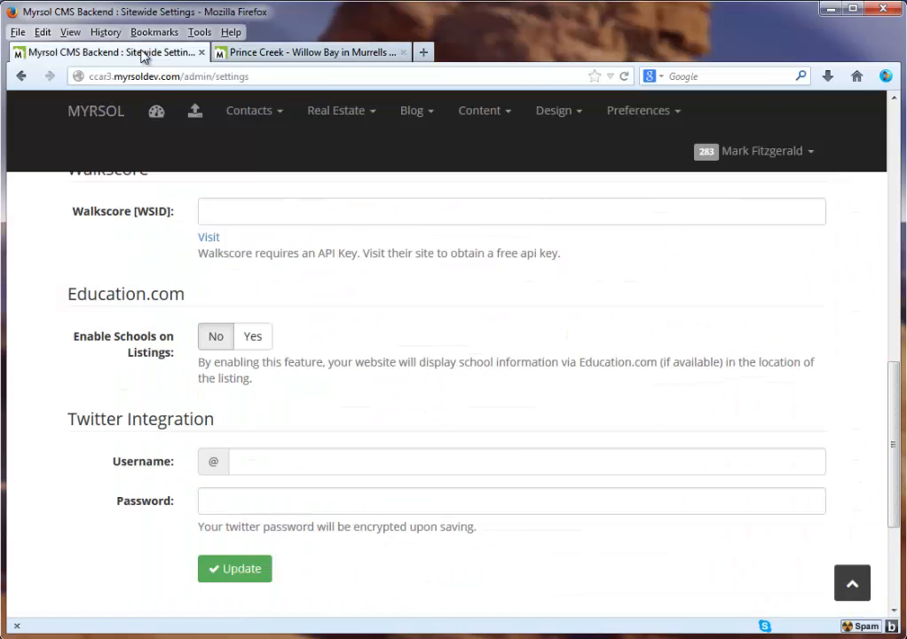
scroll(353, 348, "down", 2)
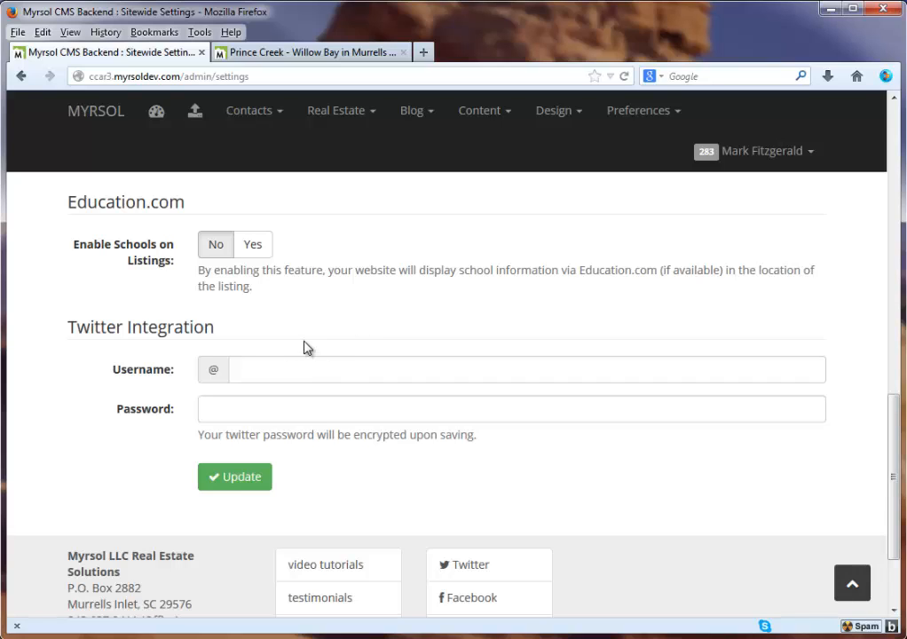
scroll(367, 343, "up", 15)
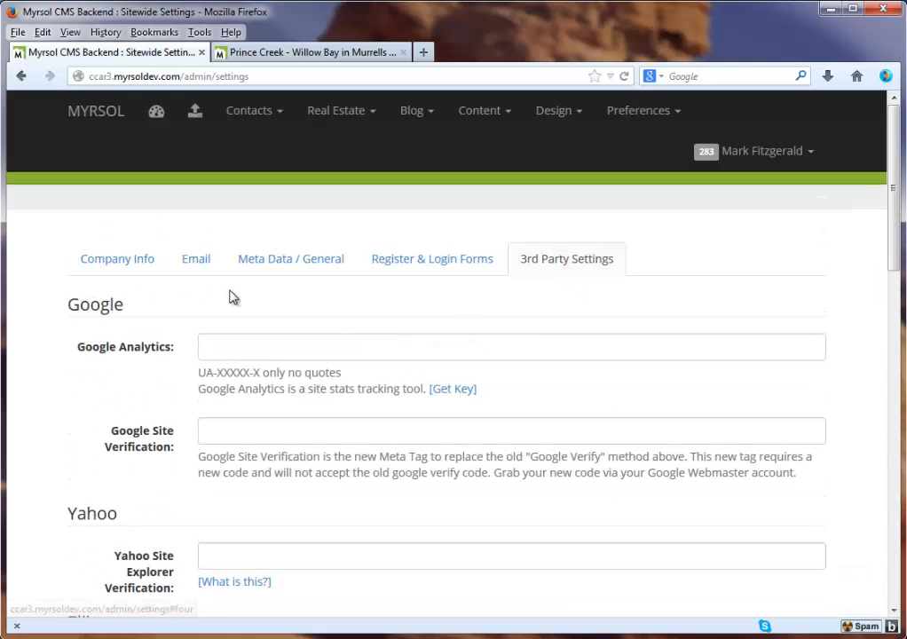
scroll(120, 319, "down", 15)
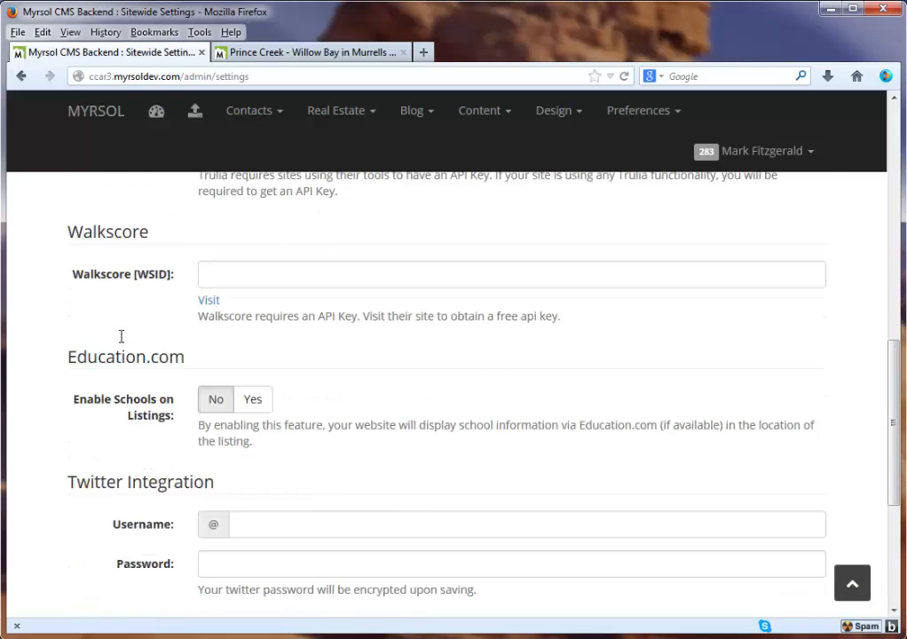
scroll(399, 218, "up", 15)
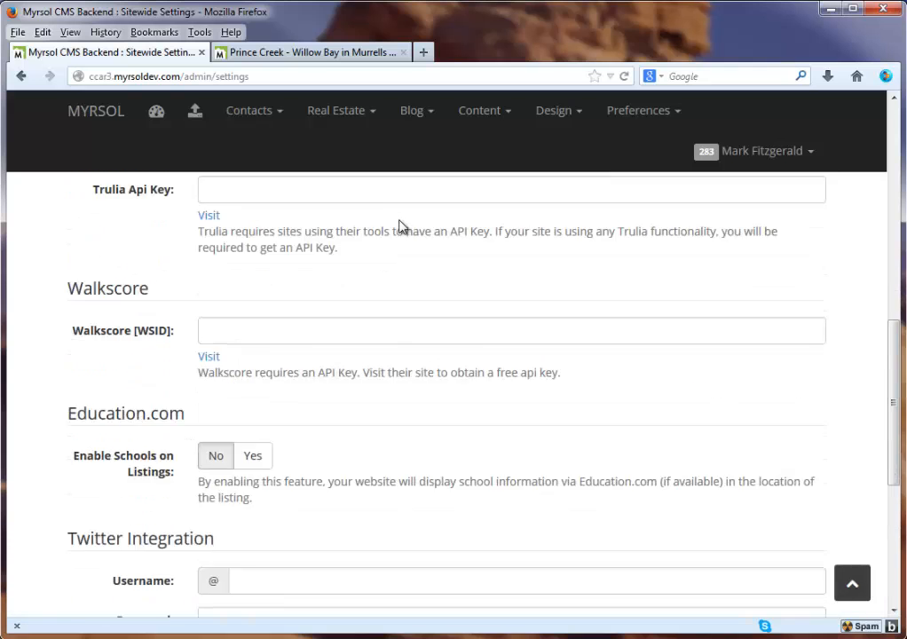